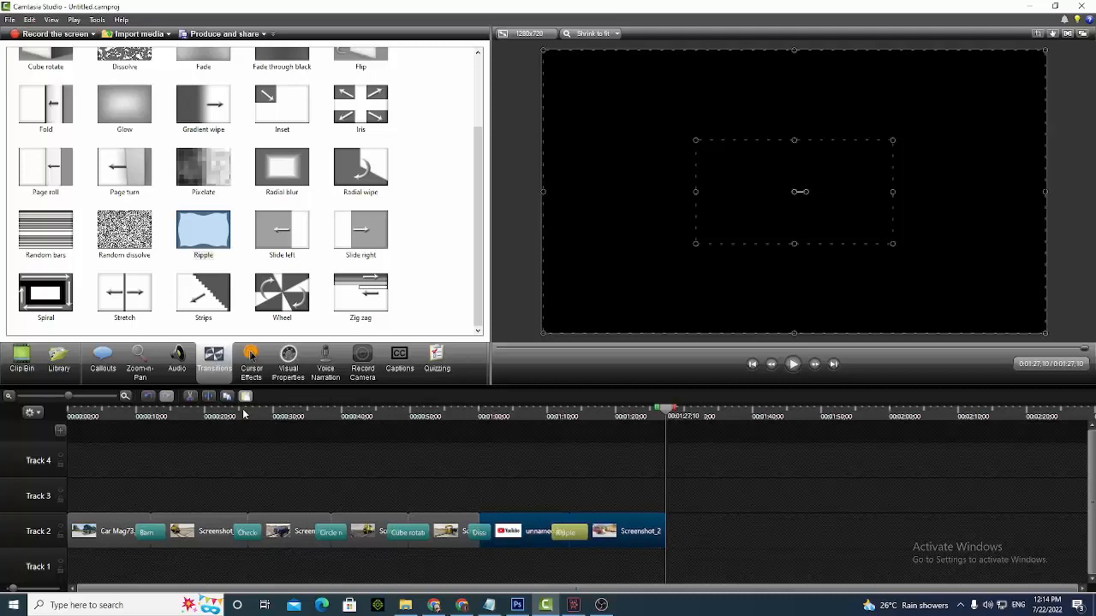
Show the visual properties of the first image clip on Track 2, with the playhead at the start of the timeline
left_click(282, 365)
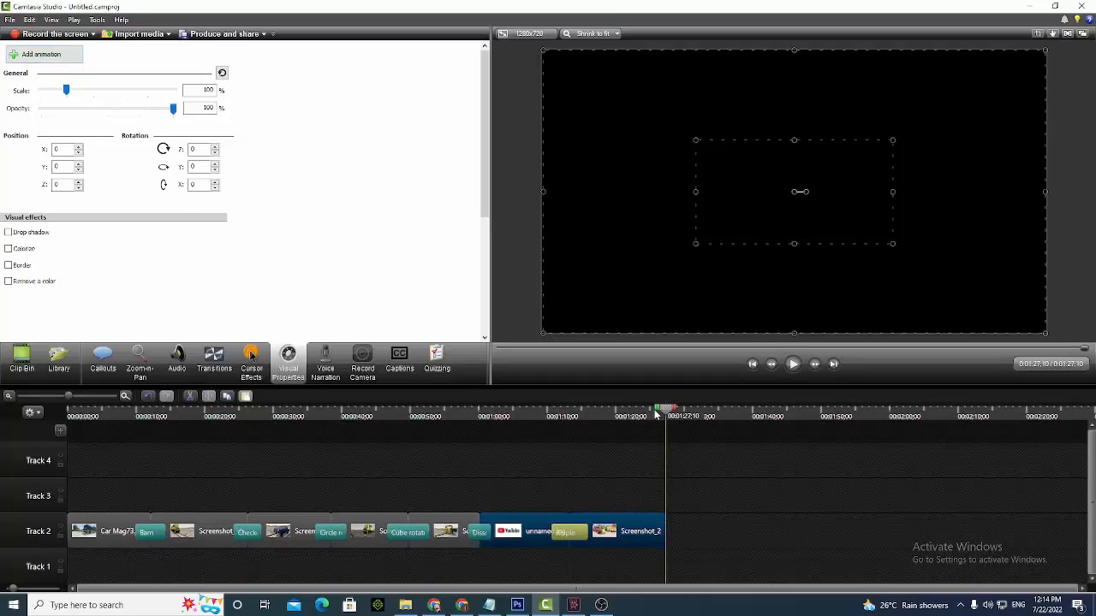
left_click_drag(660, 416, 1, 405)
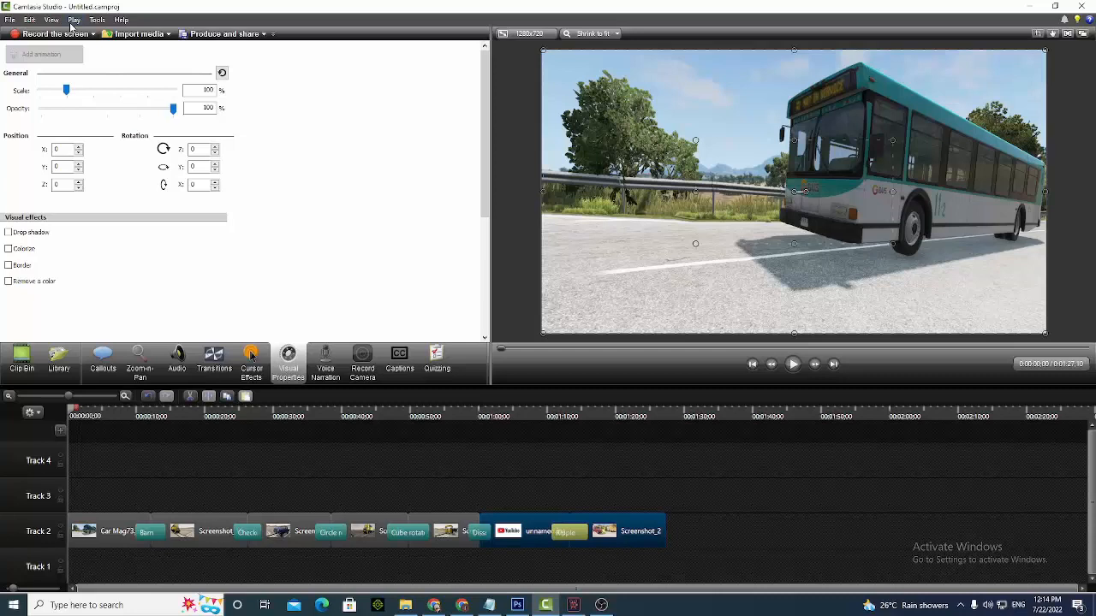
left_click(119, 524)
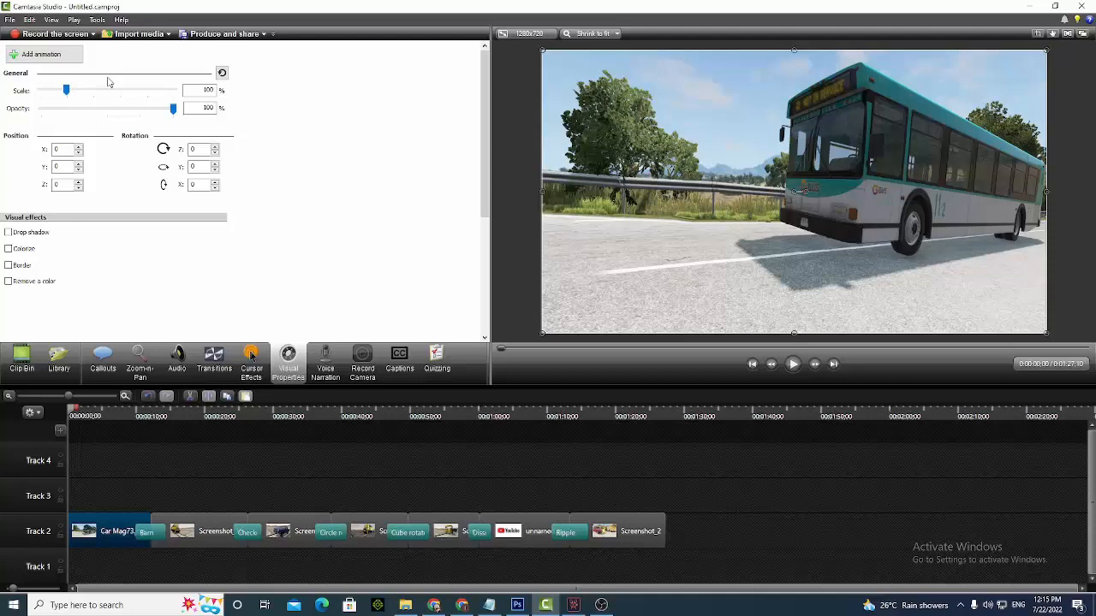
mouse_move(66, 89)
left_mouse_down()
mouse_move(110, 92)
mouse_move(54, 93)
mouse_move(66, 101)
left_mouse_up()
mouse_move(174, 109)
left_mouse_down()
mouse_move(81, 112)
mouse_move(173, 110)
left_mouse_up()
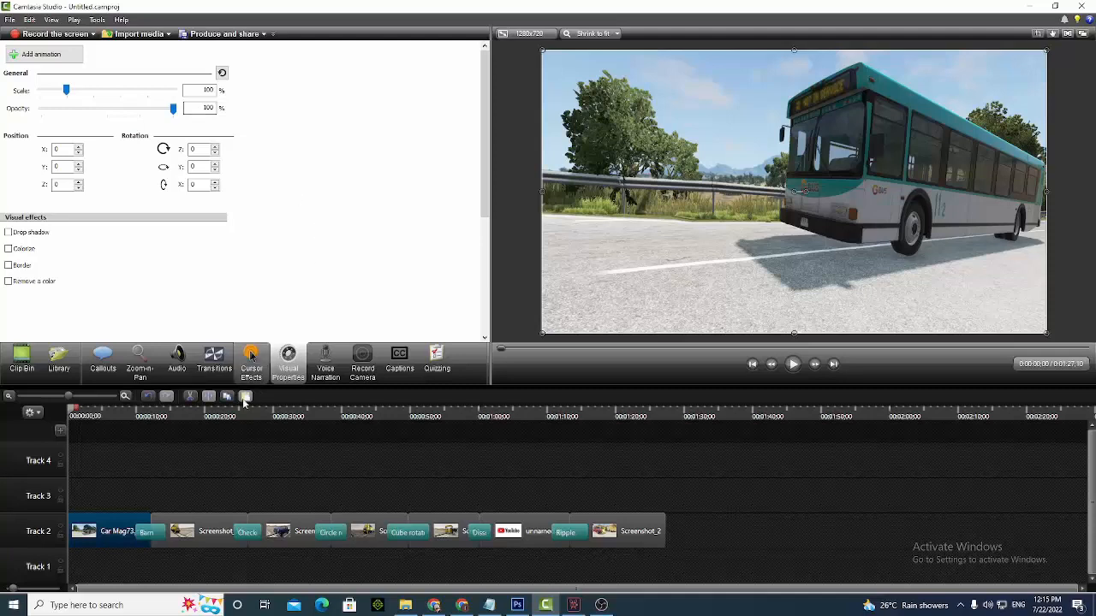
Delete all the screenshot clips from Track 2, keeping only the bus image and the YouTube logo
left_click_drag(191, 478, 462, 532)
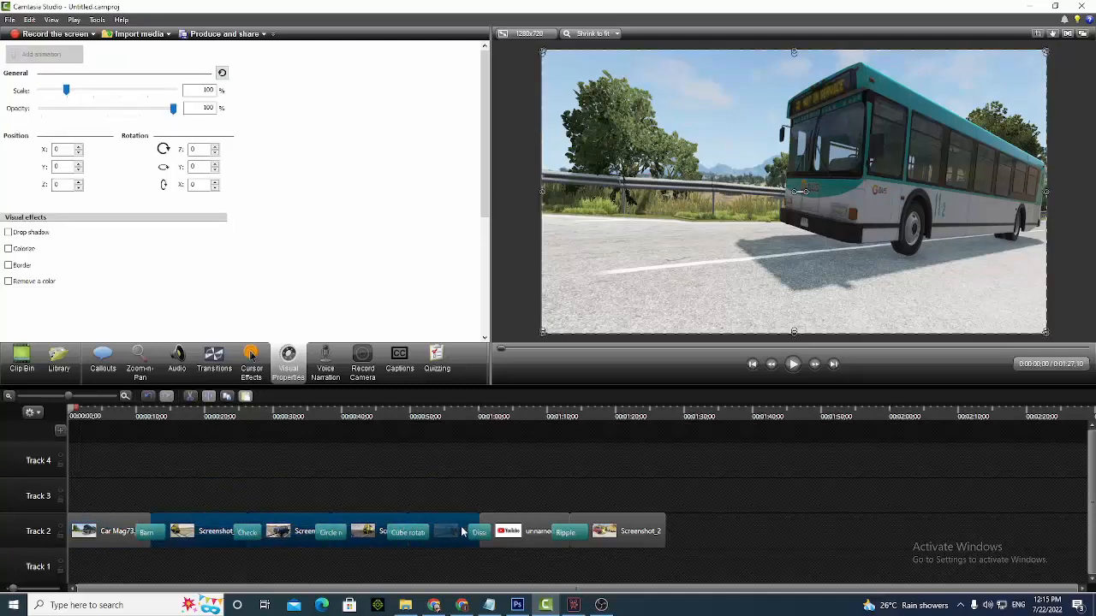
key("Delete")
left_click(603, 534)
key("Delete")
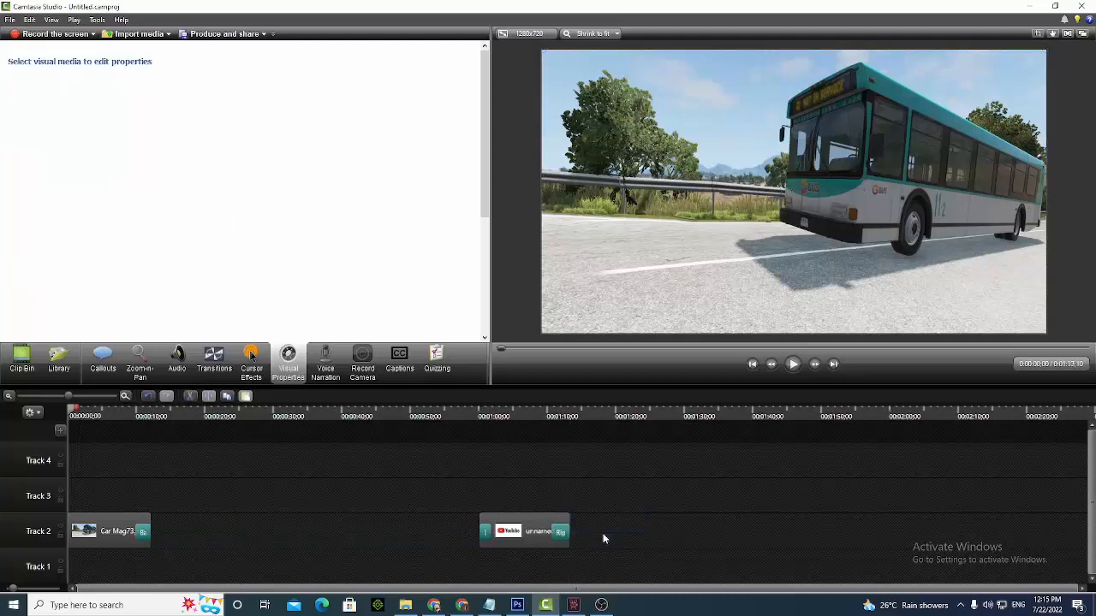
Arrange the bus image on Track 1 and the YouTube logo above it on Track 2, both at the timeline start
left_click_drag(526, 524, 211, 489)
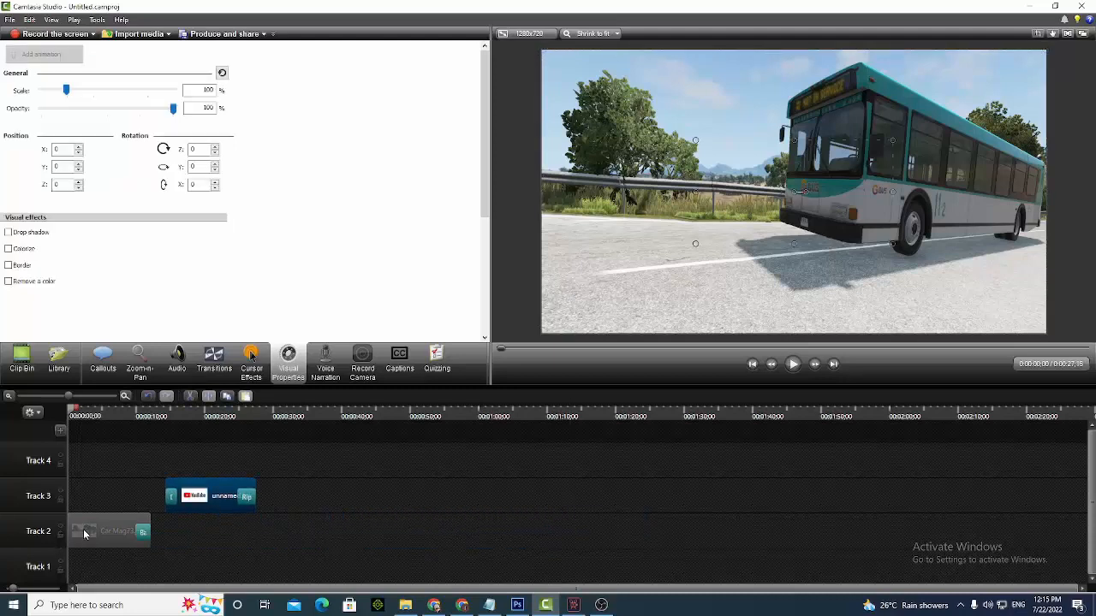
left_click_drag(84, 533, 86, 567)
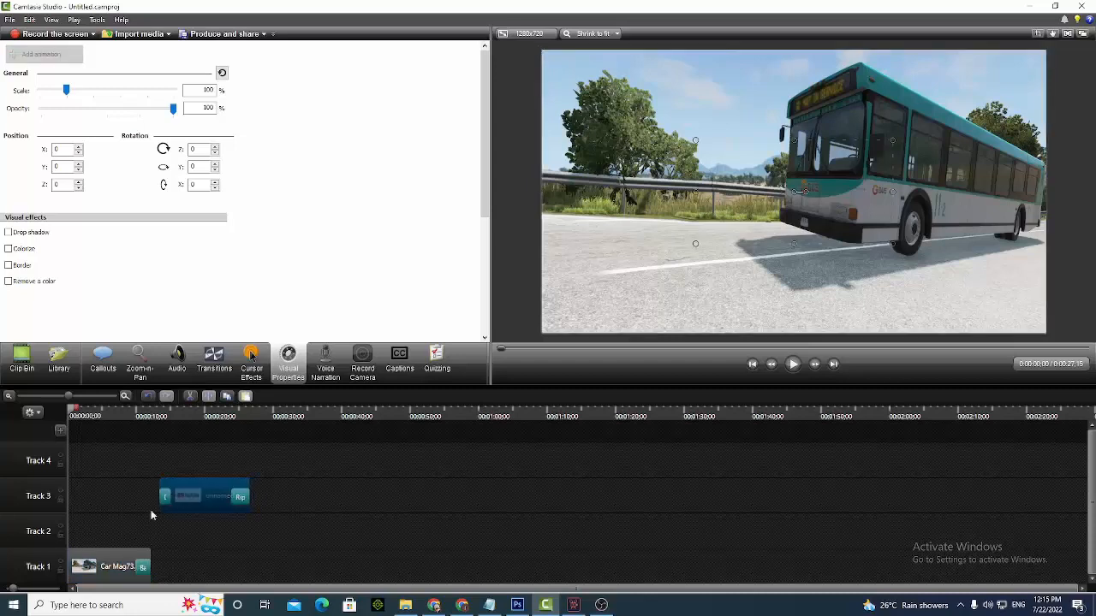
left_click_drag(204, 496, 113, 532)
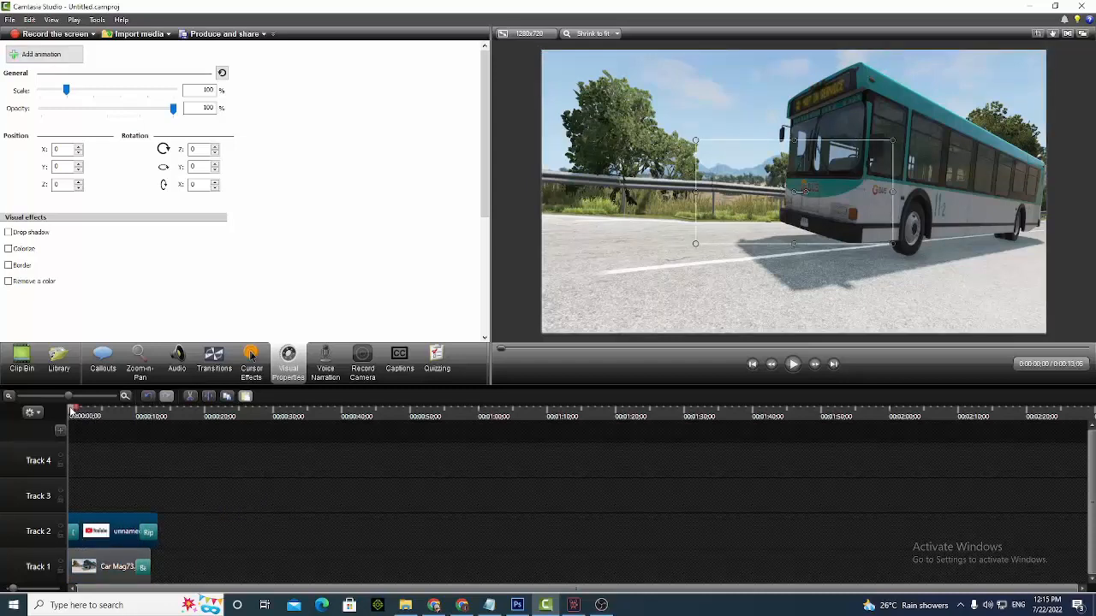
Make the YouTube logo semi-transparent over the bus image by setting its opacity to 43%
left_click_drag(72, 410, 88, 411)
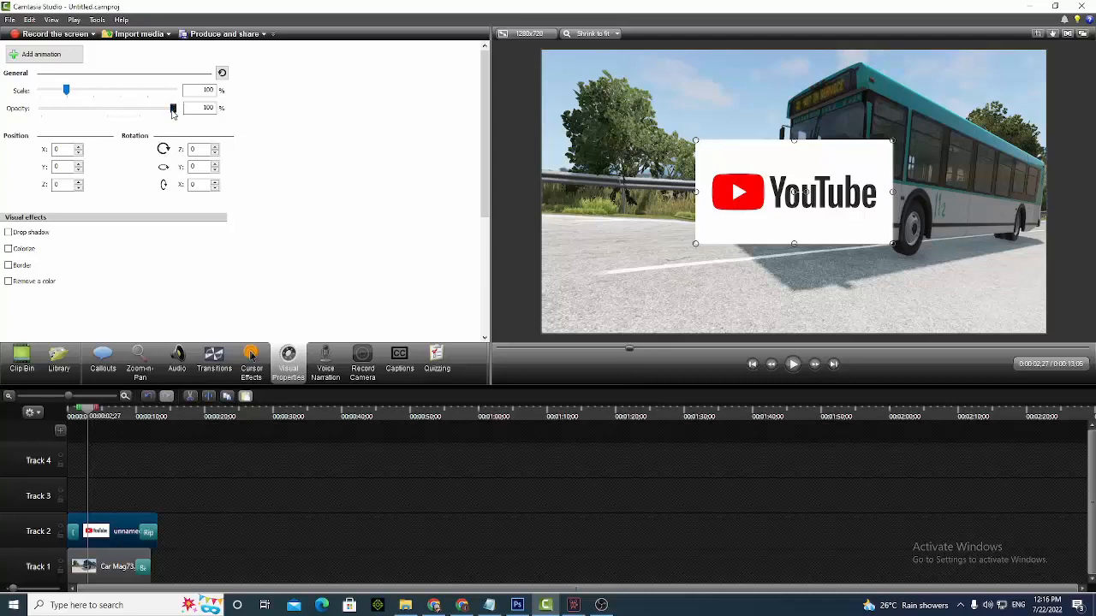
left_click_drag(172, 112, 83, 133)
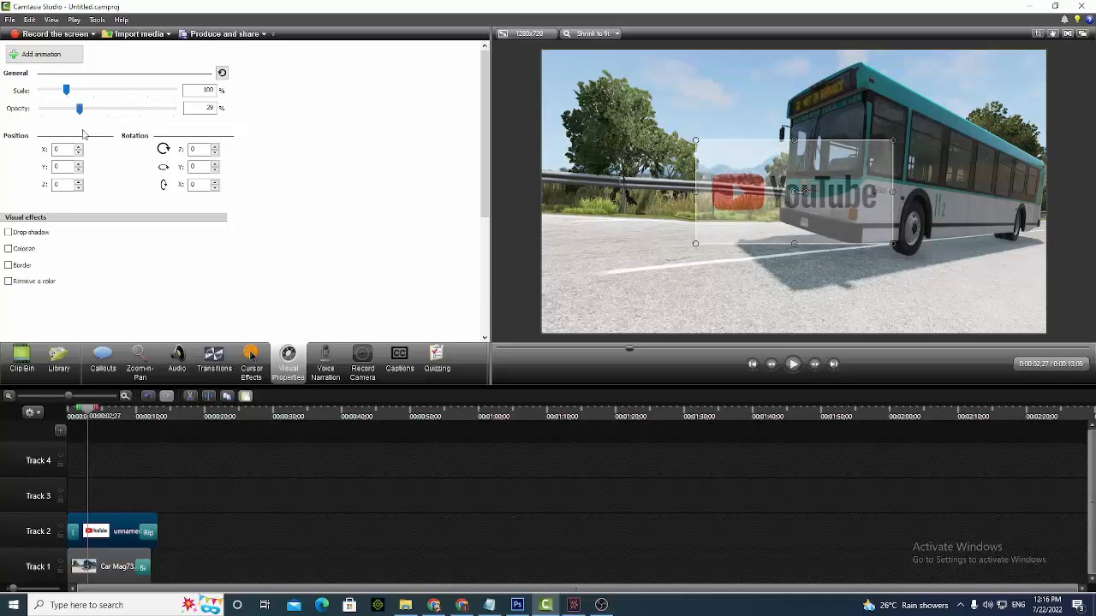
mouse_move(89, 419)
left_mouse_down()
mouse_move(150, 426)
mouse_move(89, 426)
left_mouse_up()
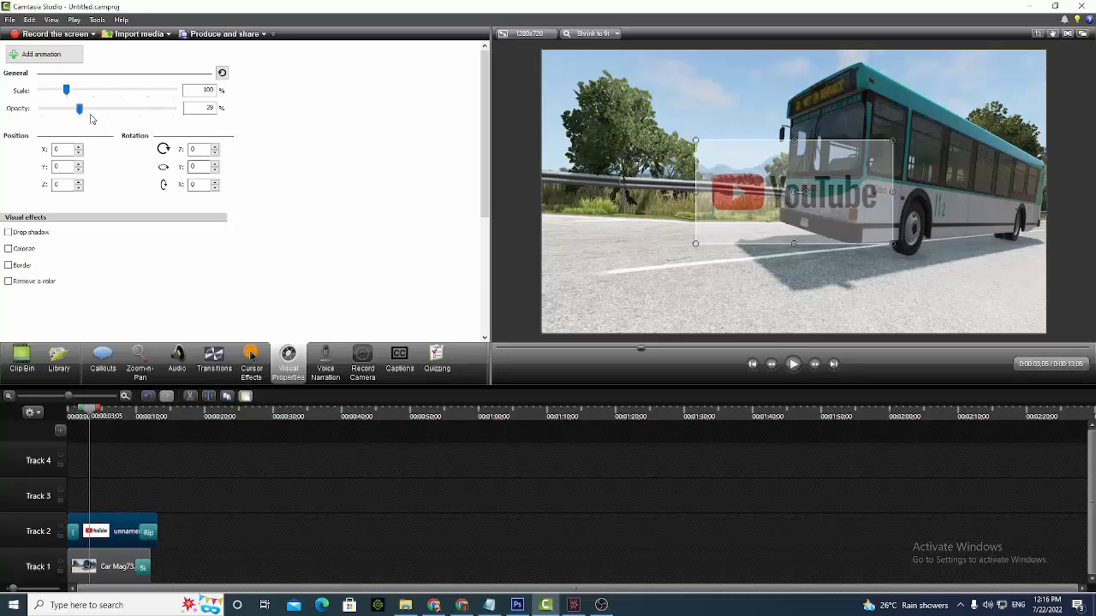
left_click_drag(80, 109, 53, 109)
mouse_move(89, 418)
left_mouse_down()
mouse_move(130, 418)
mouse_move(82, 416)
left_mouse_up()
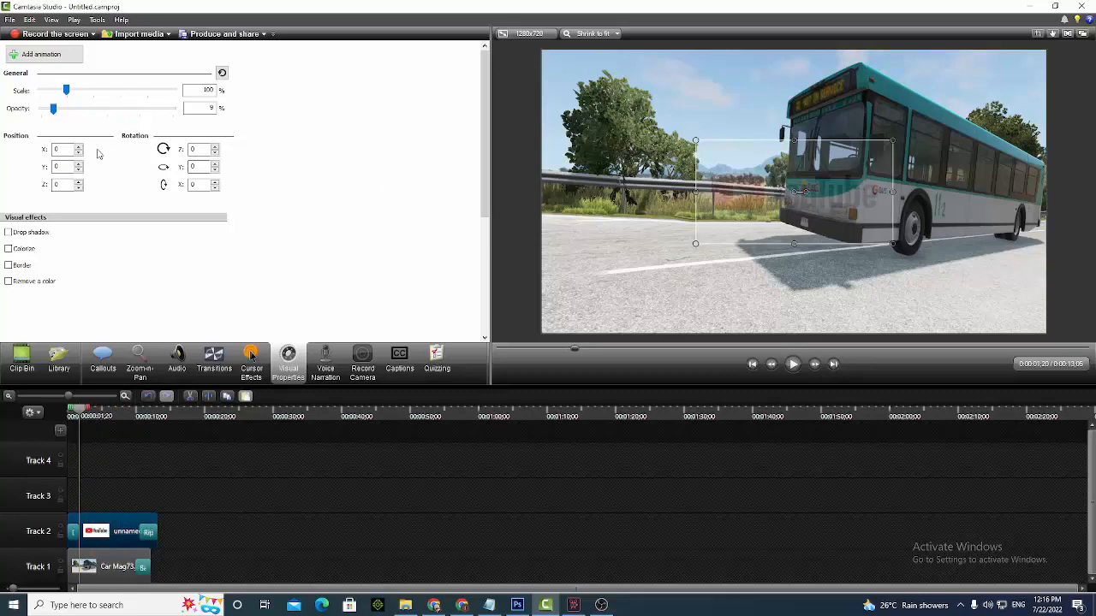
left_click_drag(53, 109, 98, 123)
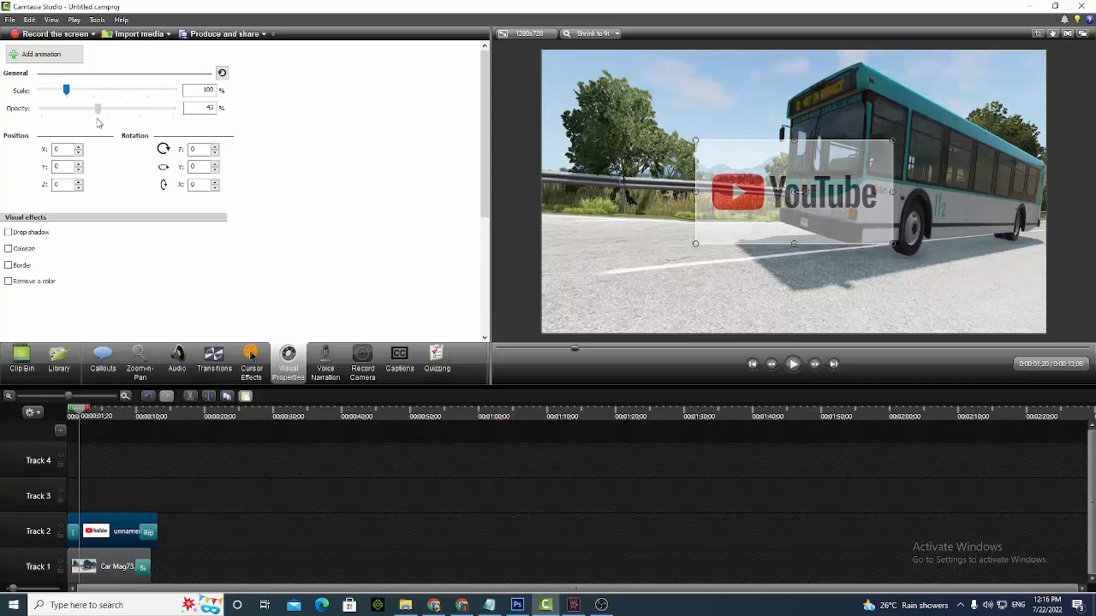
Preview the semi-transparent logo by playing the timeline briefly, and return the playhead to about 0:00:01;20
left_click(793, 364)
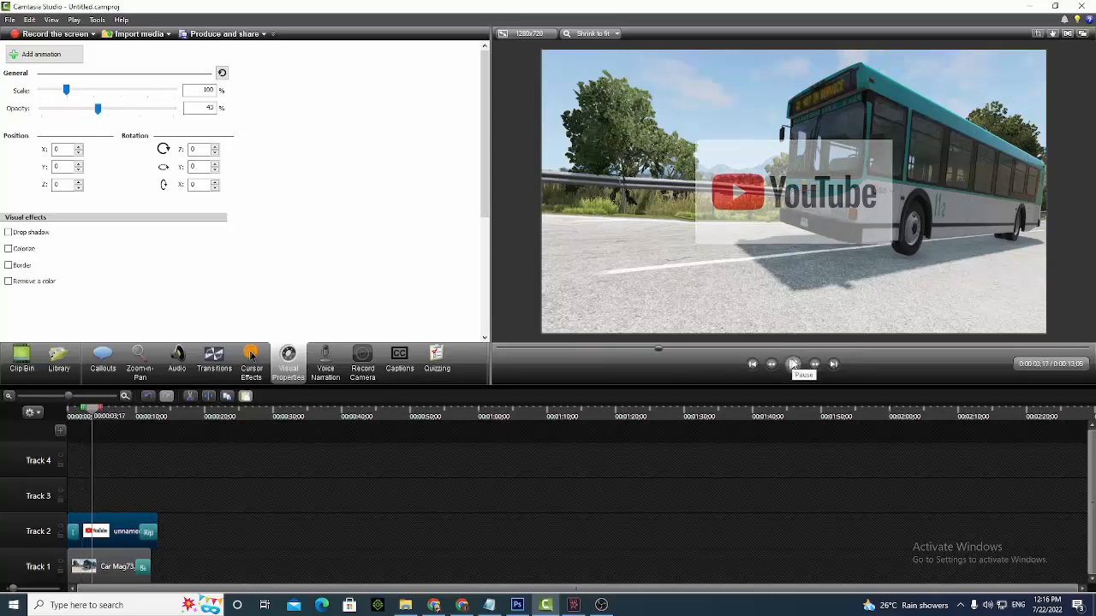
left_click(793, 364)
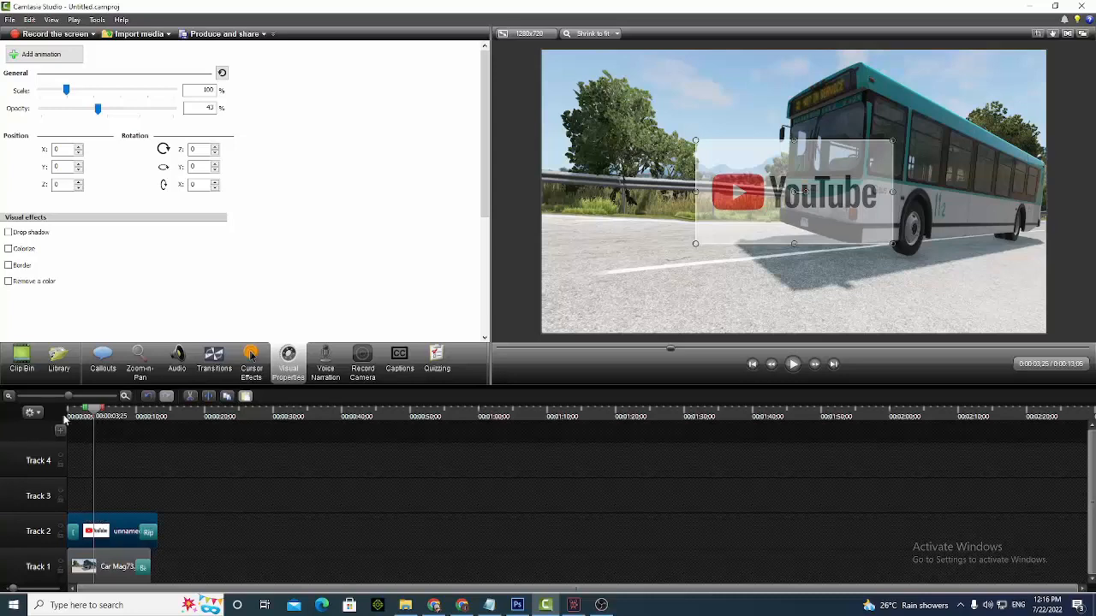
mouse_move(93, 420)
left_mouse_down()
mouse_move(106, 421)
mouse_move(74, 420)
left_mouse_up()
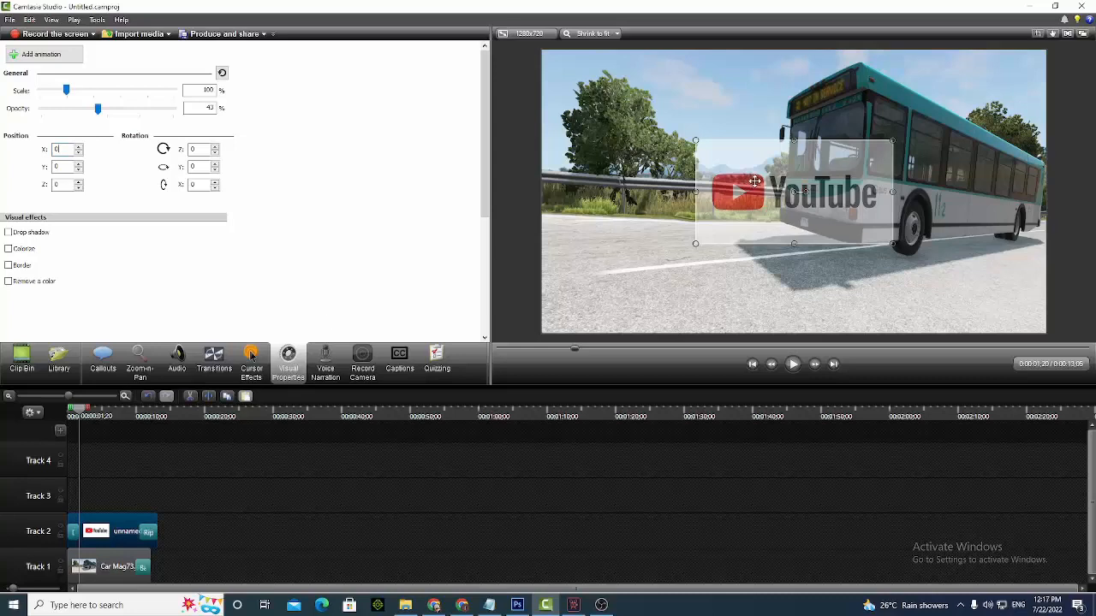
Move the YouTube logo around the canvas freehand, leaving it at about X -30, Y 30
mouse_move(749, 180)
left_mouse_down()
mouse_move(728, 181)
mouse_move(792, 176)
mouse_move(745, 164)
mouse_move(776, 117)
mouse_move(610, 99)
mouse_move(626, 166)
mouse_move(671, 172)
mouse_move(630, 155)
mouse_move(763, 122)
mouse_move(739, 168)
left_mouse_up()
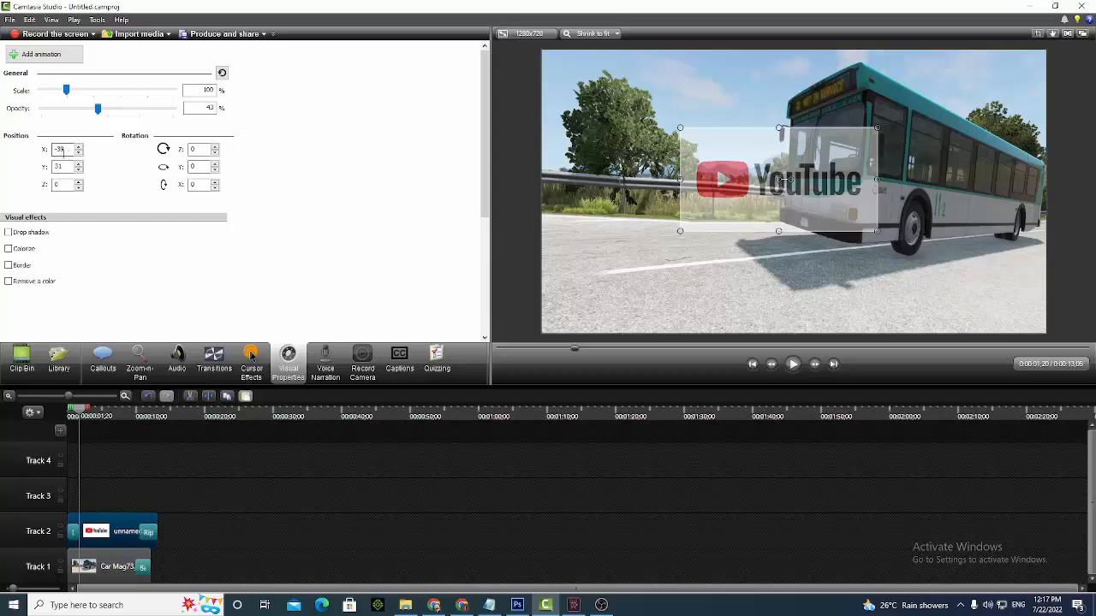
left_click_drag(711, 157, 789, 133)
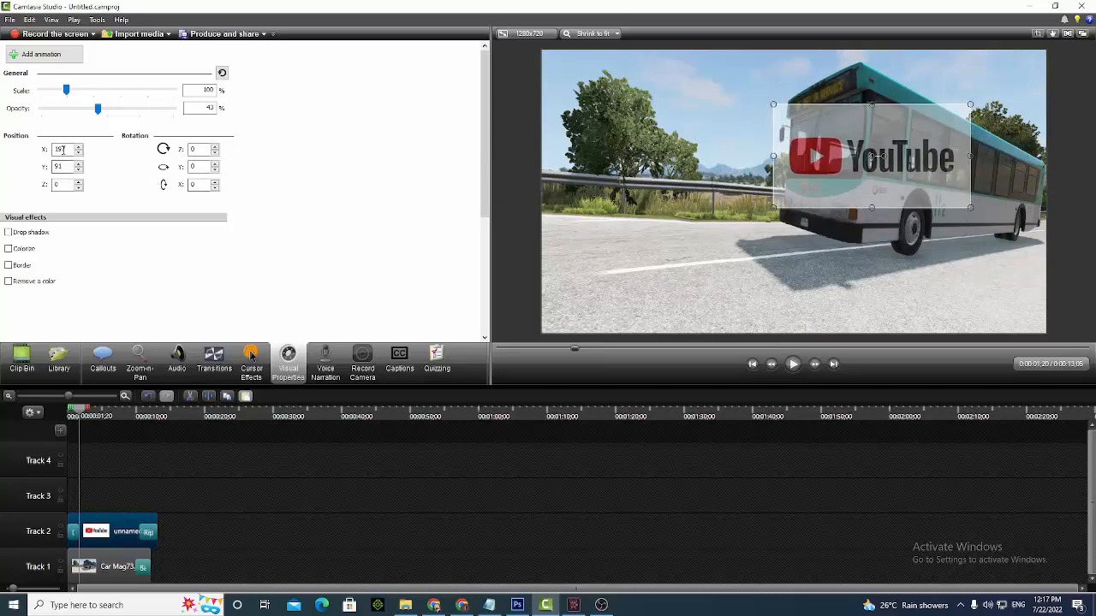
left_click_drag(818, 159, 723, 201)
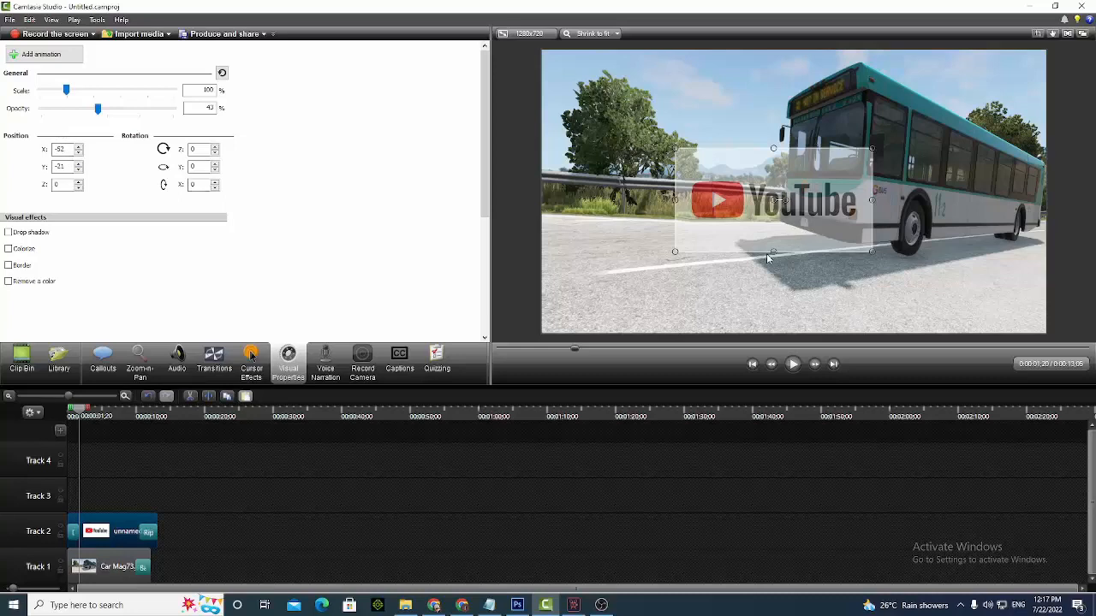
left_click_drag(753, 233, 759, 211)
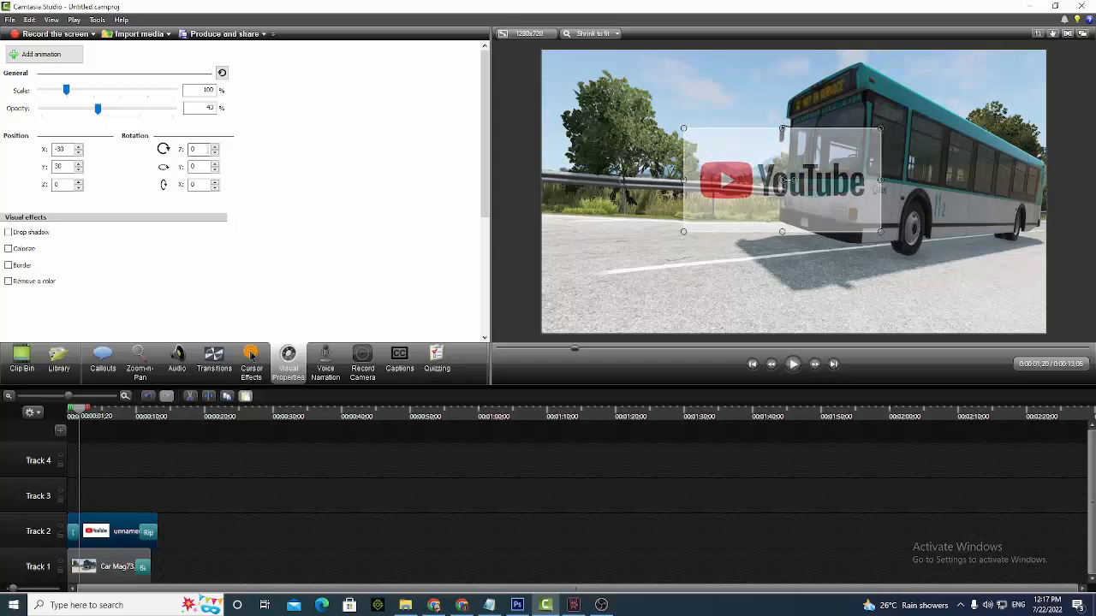
Try a Z rotation of 180 on the YouTube logo and clear the value
double_click(195, 149)
type("180")
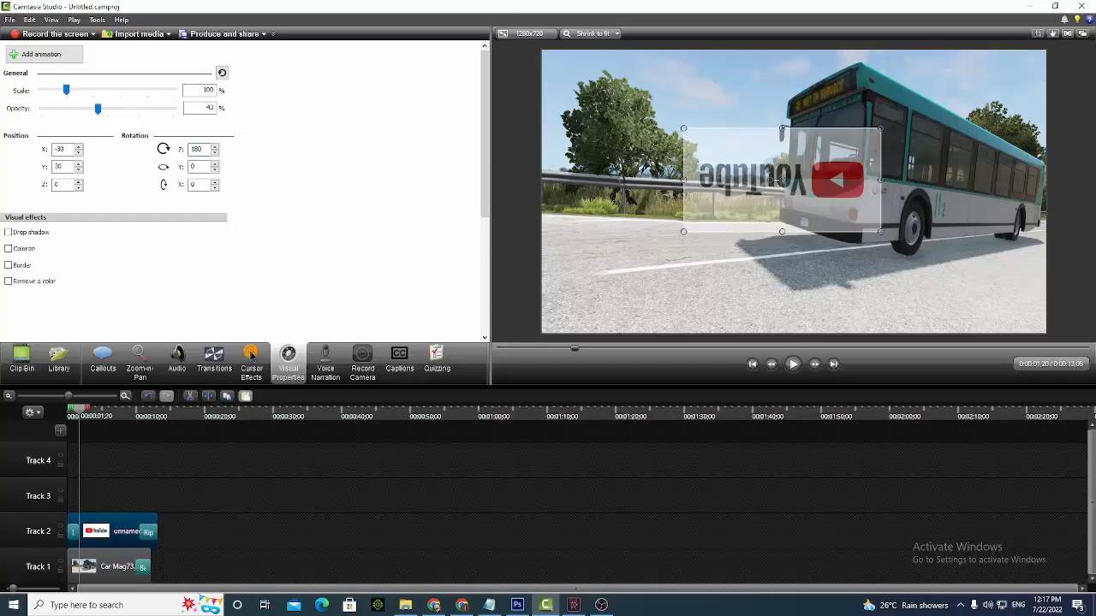
key("BackSpace")
key("BackSpace")
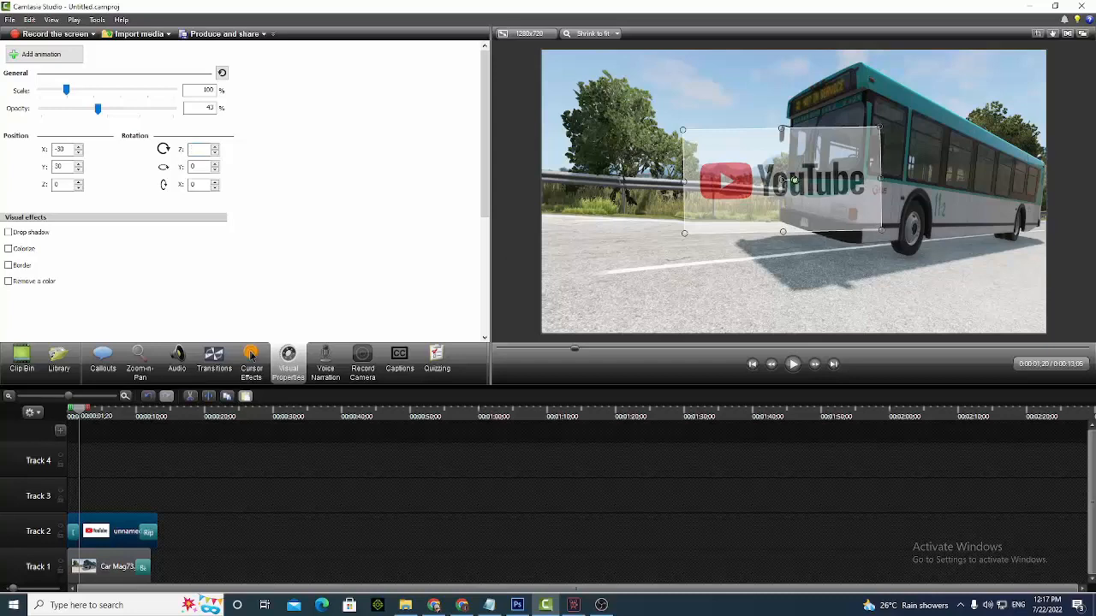
Rotate the YouTube logo freehand to about 32 degrees on Z, and try Z rotations of 90 and 180
mouse_move(793, 180)
left_mouse_down()
mouse_move(789, 191)
mouse_move(781, 171)
mouse_move(741, 153)
mouse_move(753, 184)
mouse_move(780, 178)
left_mouse_up()
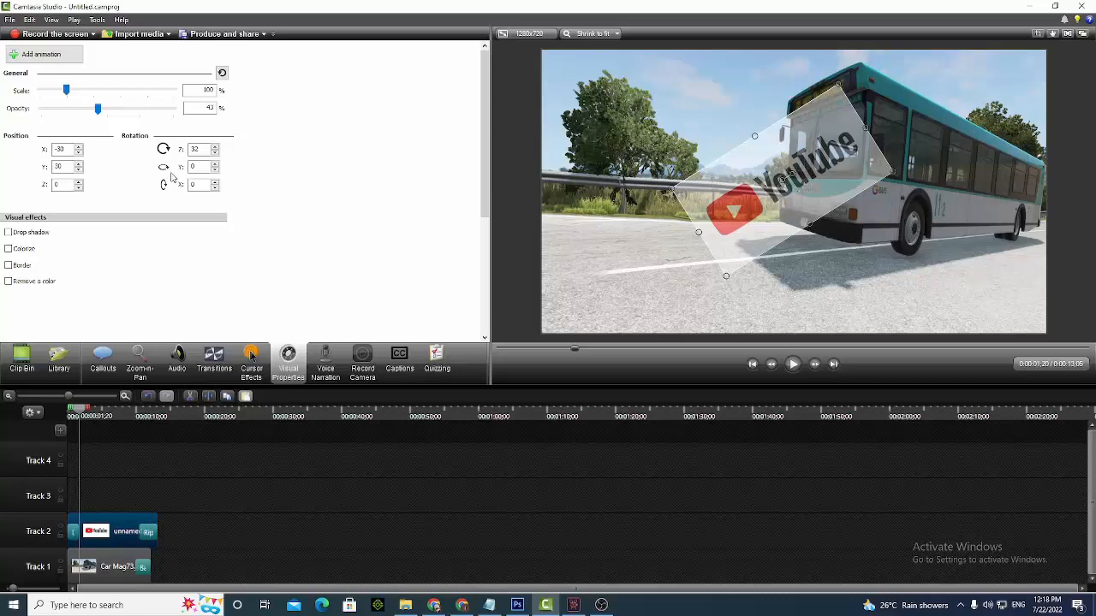
double_click(195, 149)
type("90")
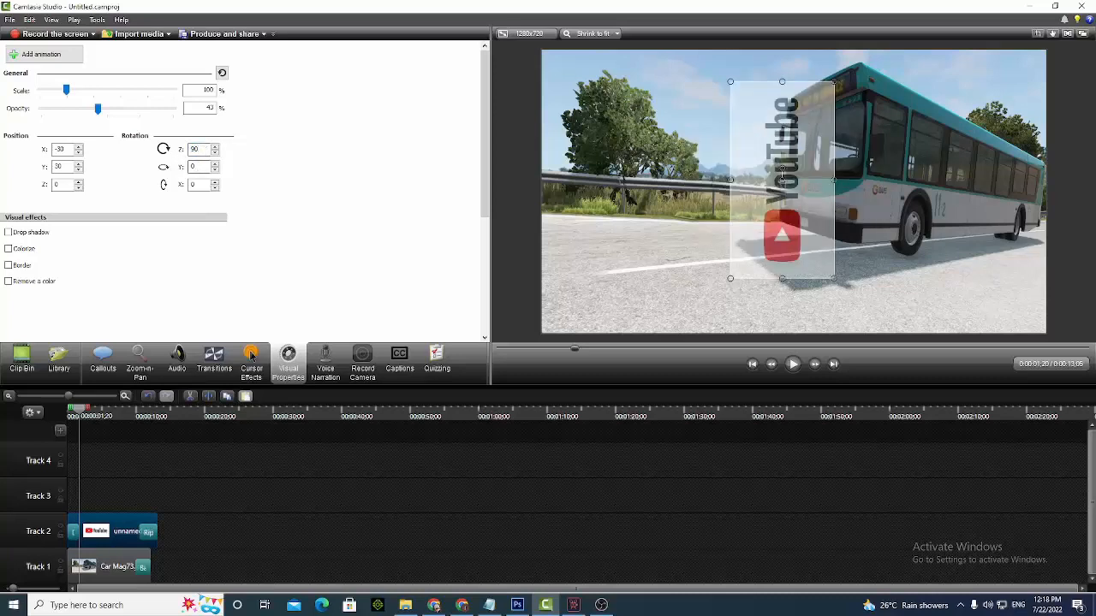
key("BackSpace")
type("180")
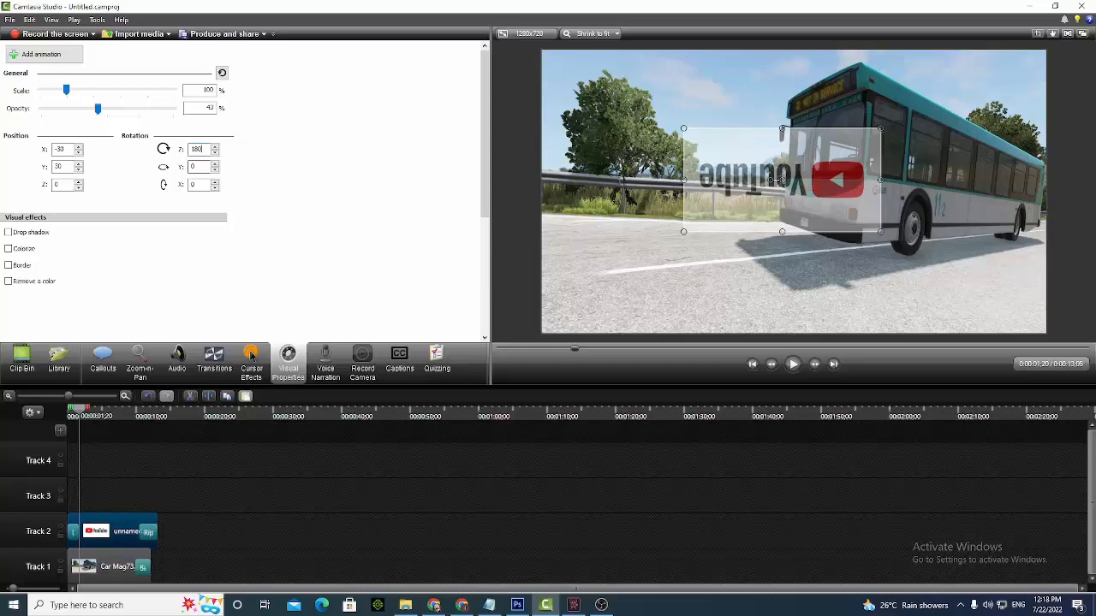
Turn on the drop shadow effect for the YouTube logo and reduce its distance to 0
left_click(31, 233)
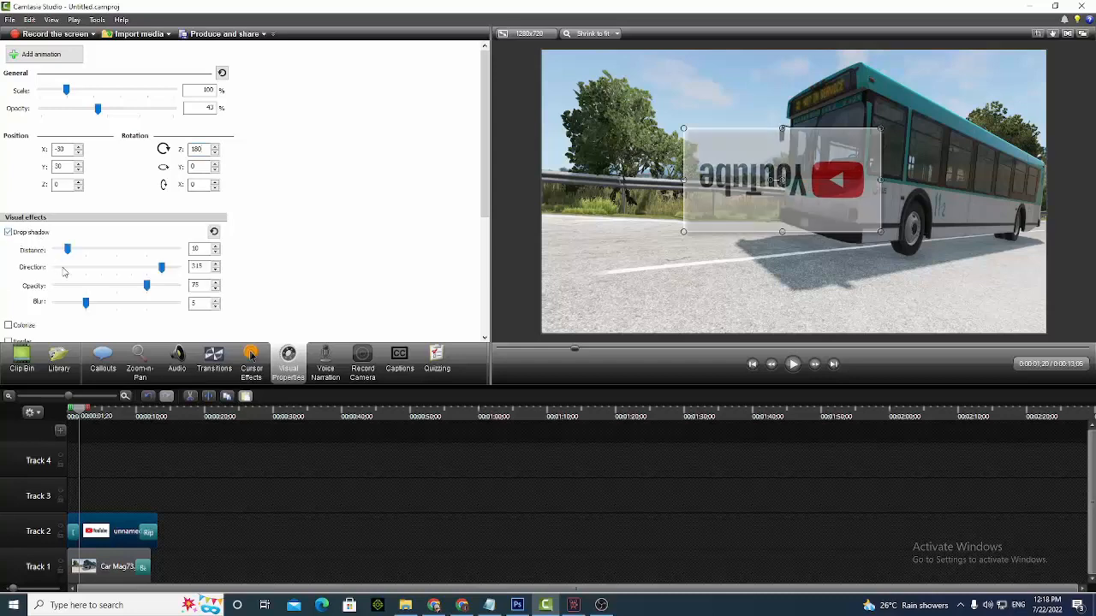
left_click_drag(66, 253, 53, 255)
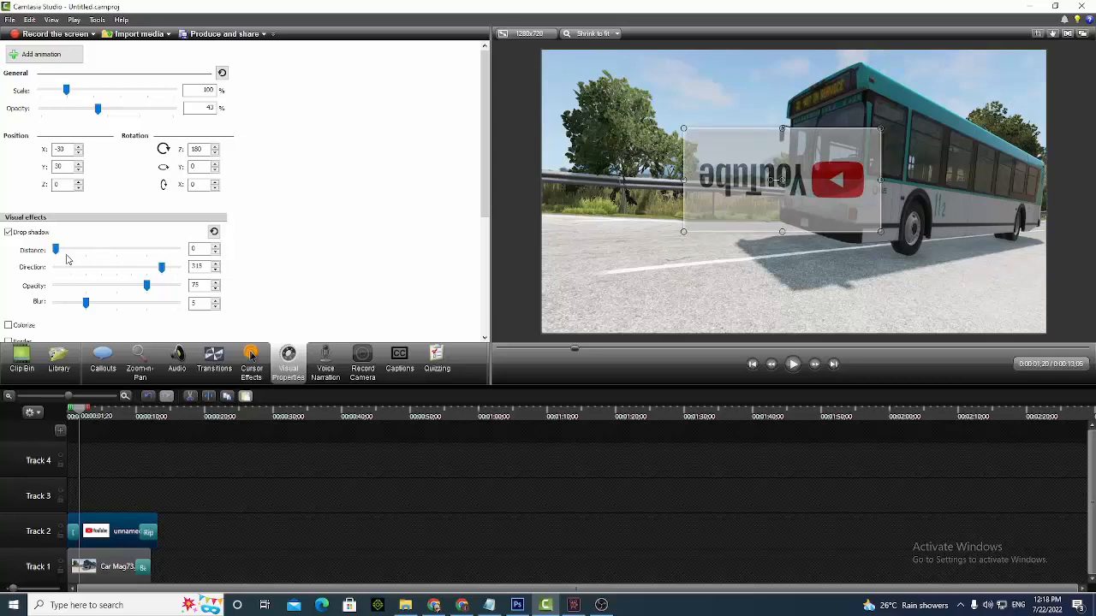
Reset the YouTube logo's Z rotation to 0
double_click(197, 149)
key("BackSpace")
type("0")
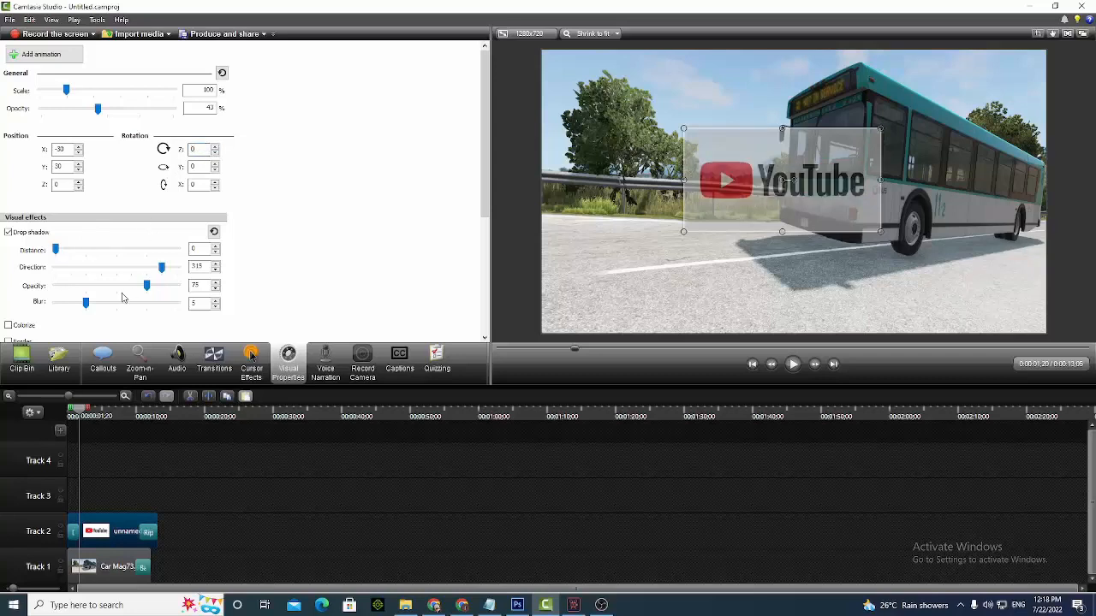
Adjust the logo's drop shadow to distance 12, direction 305, opacity 66 and blur 1
mouse_move(56, 249)
left_mouse_down()
mouse_move(124, 254)
mouse_move(70, 251)
left_mouse_up()
left_click_drag(161, 267, 58, 310)
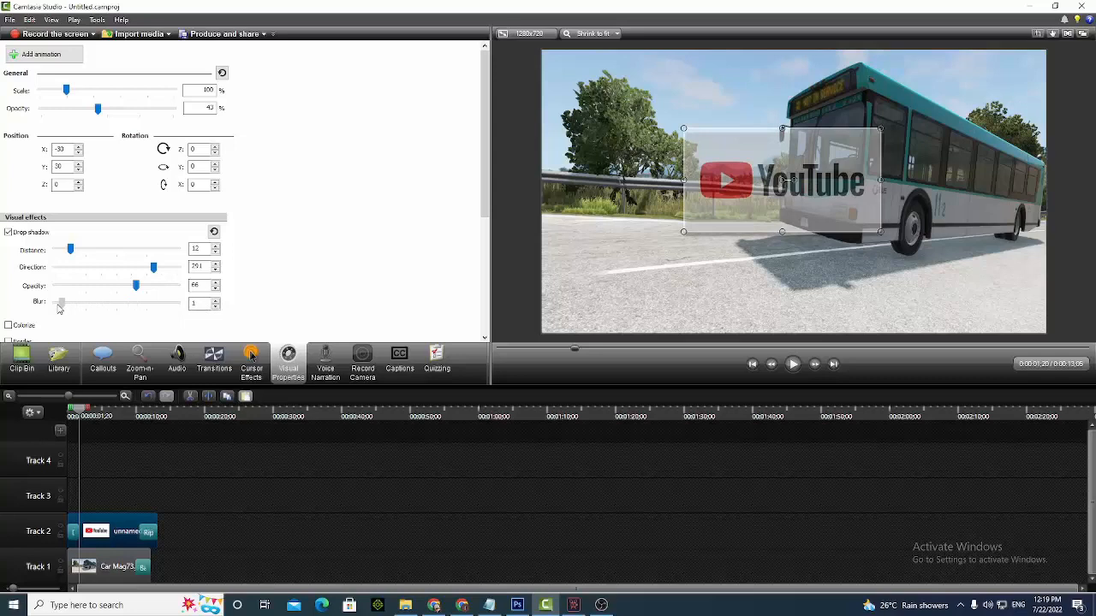
left_click(163, 280)
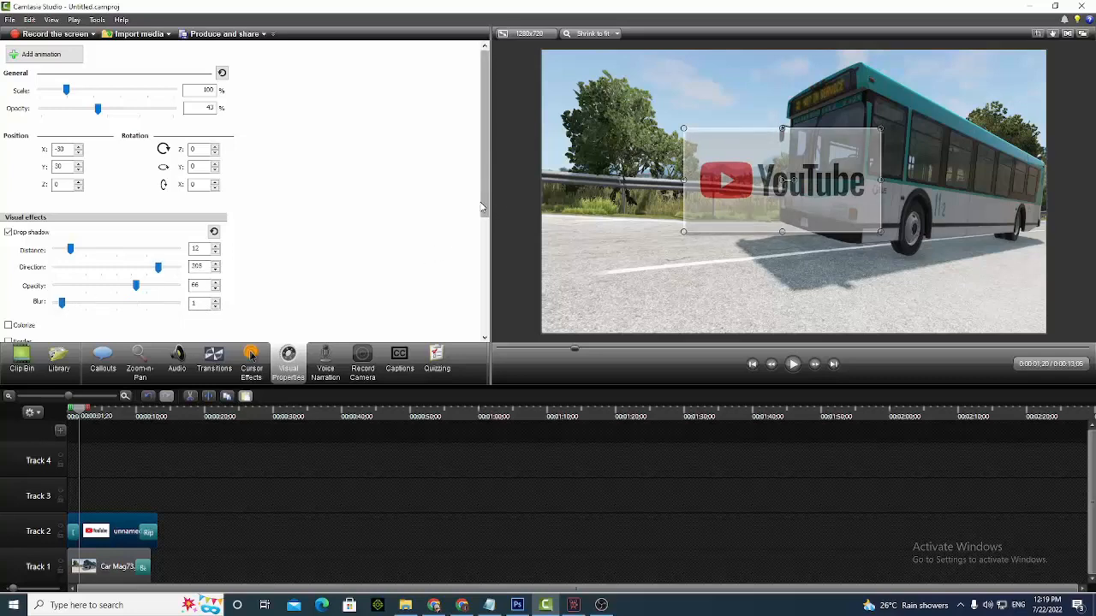
Turn on the Colorize effect for the YouTube logo and set its amount to 44
left_click_drag(486, 210, 486, 271)
left_click(22, 221)
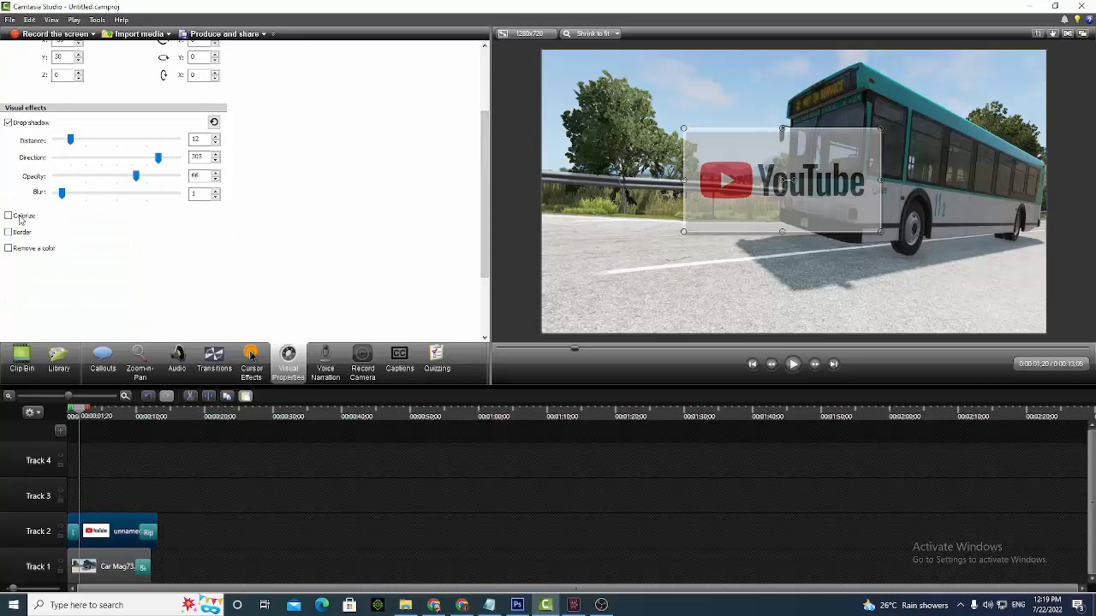
left_click(9, 216)
left_click(9, 217)
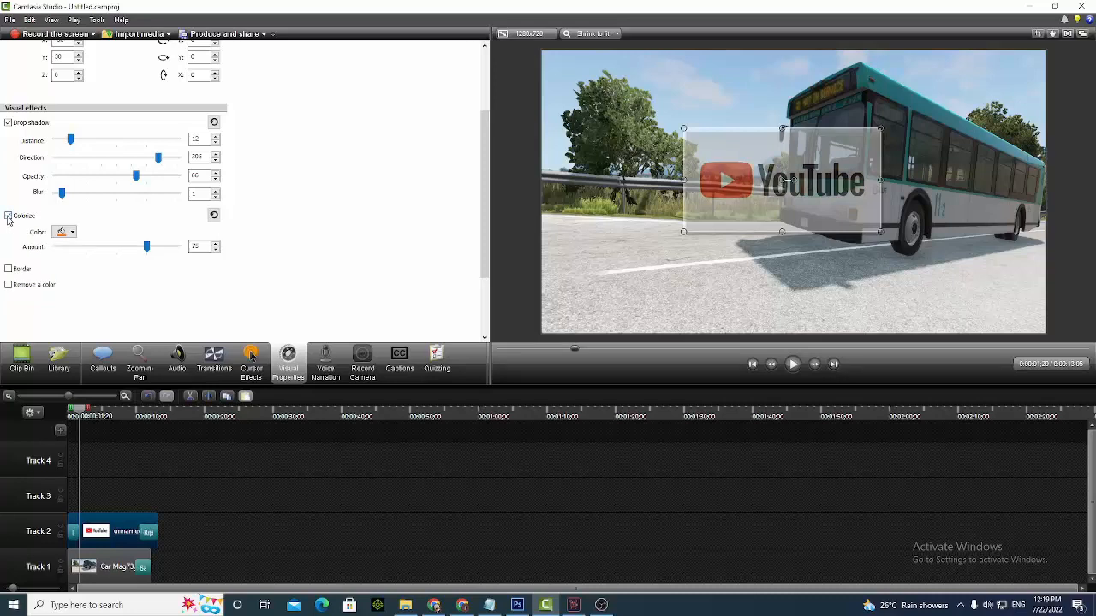
left_click_drag(147, 247, 107, 249)
Sample the red of the YouTube logo as the Colorize color and set the Colorize amount to 62
left_click(74, 236)
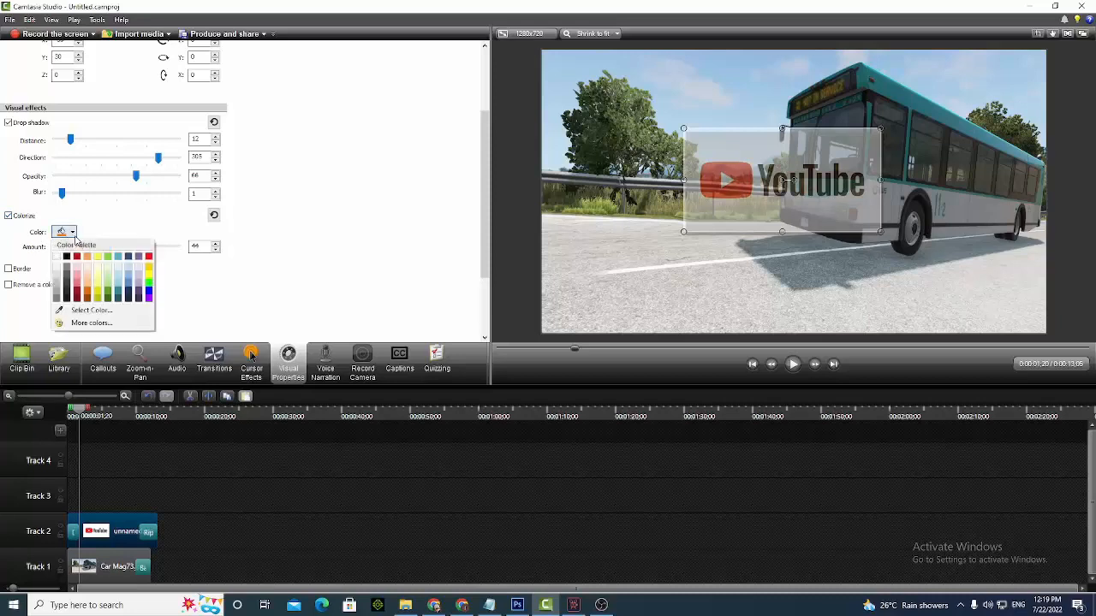
left_click(87, 310)
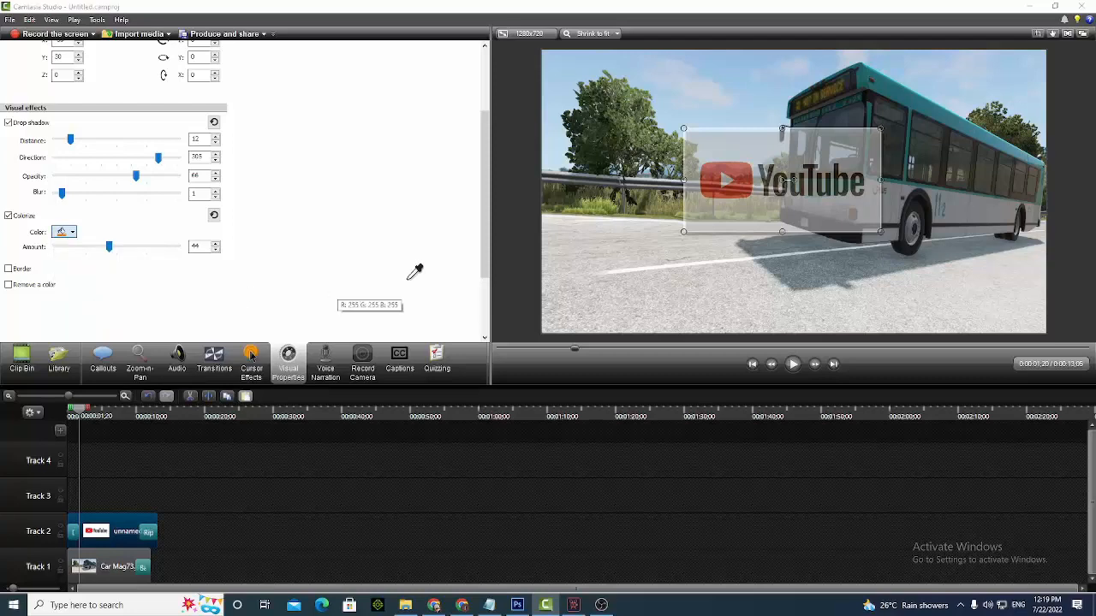
left_click(716, 170)
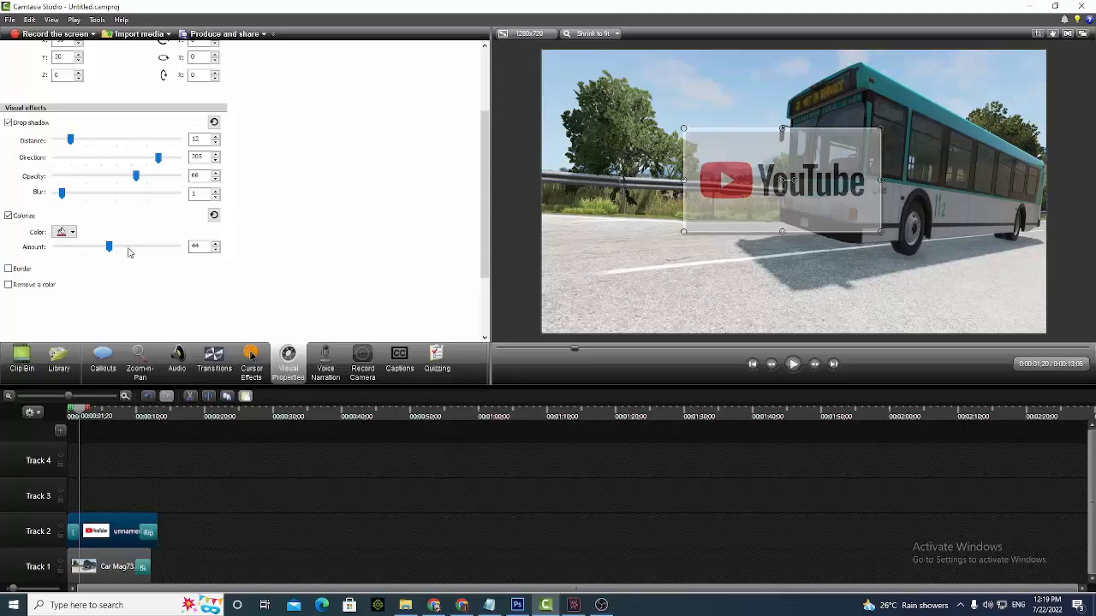
left_click_drag(109, 248, 132, 274)
Turn on the Border effect for the YouTube logo, set its thickness to 10 and view the border color palette
left_click(18, 268)
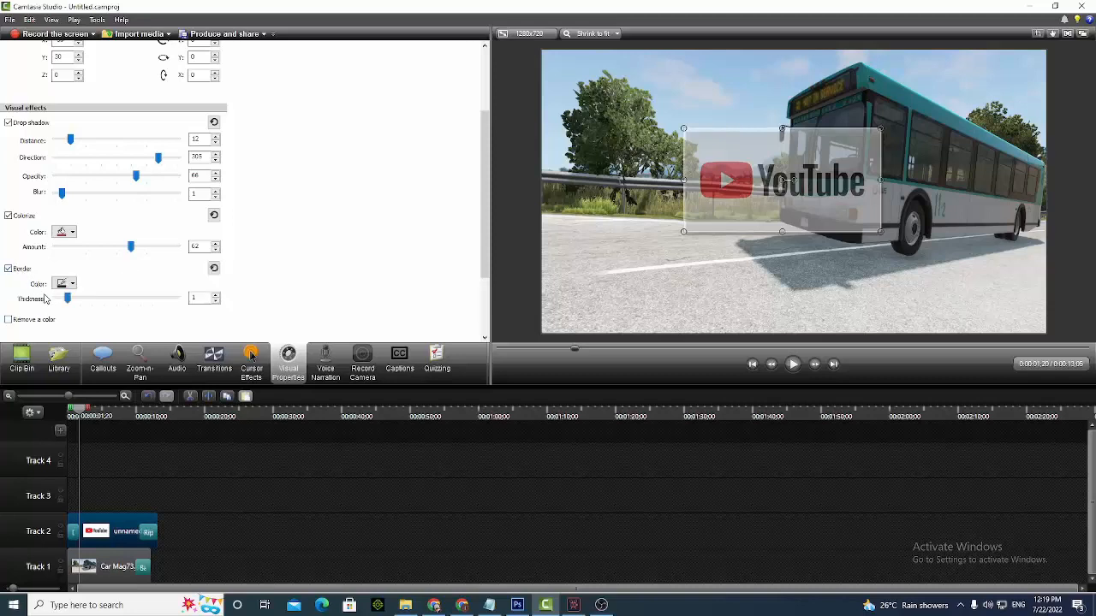
left_click_drag(68, 299, 223, 302)
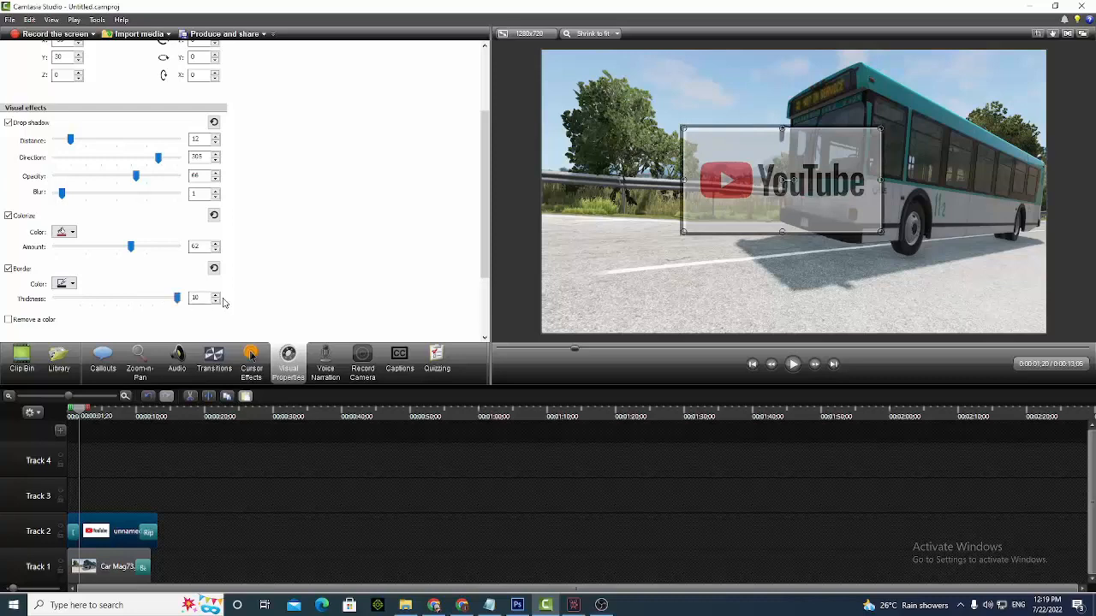
left_click(74, 284)
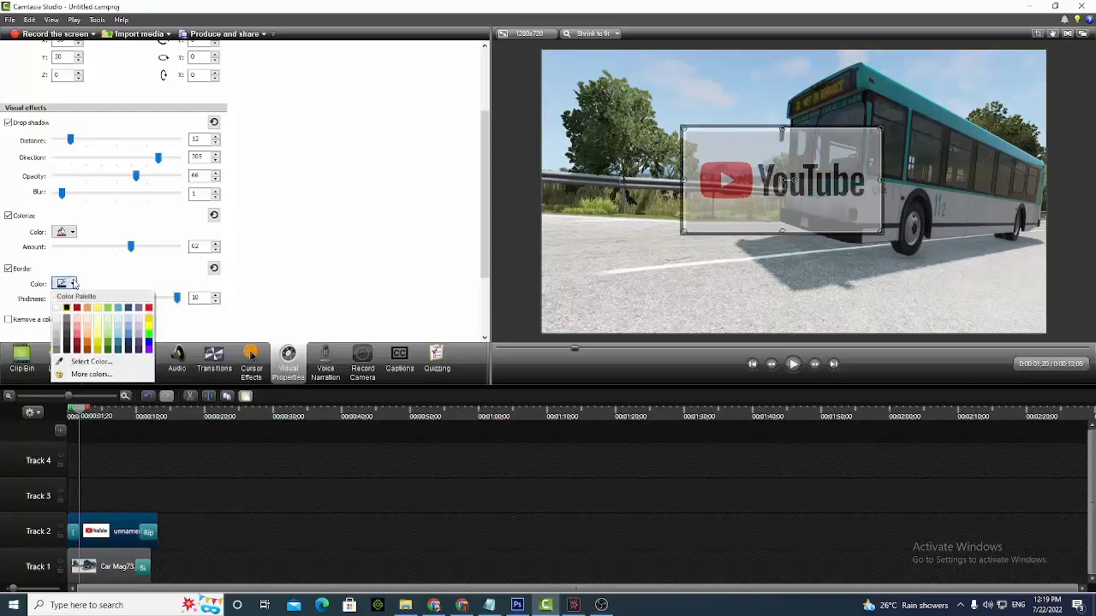
left_click(80, 293)
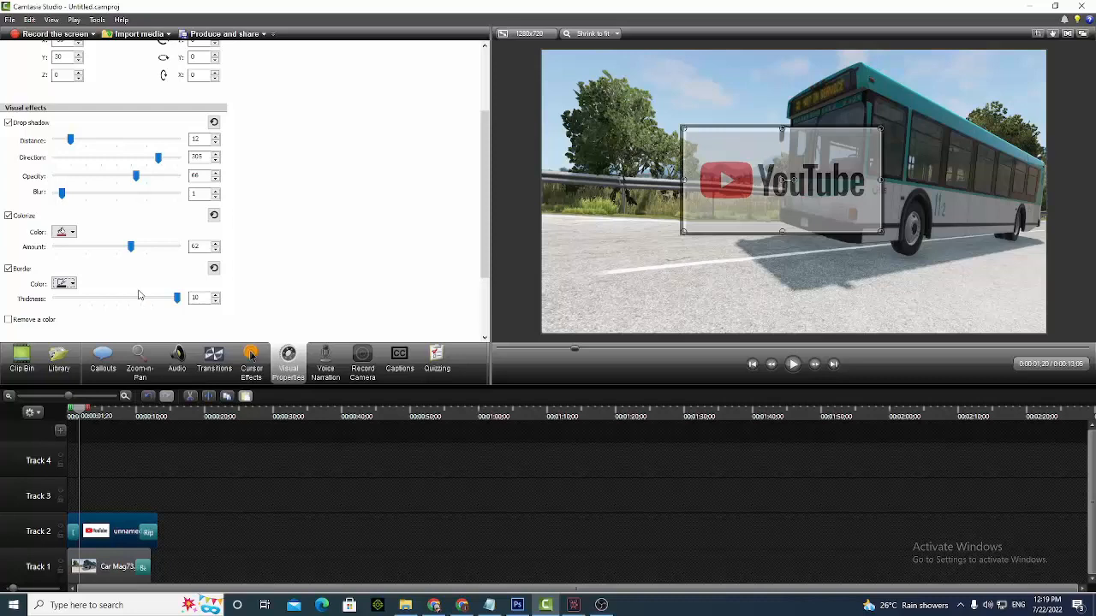
Turn on the Remove a color effect for the YouTube logo and set its tolerance to 16
left_click(35, 322)
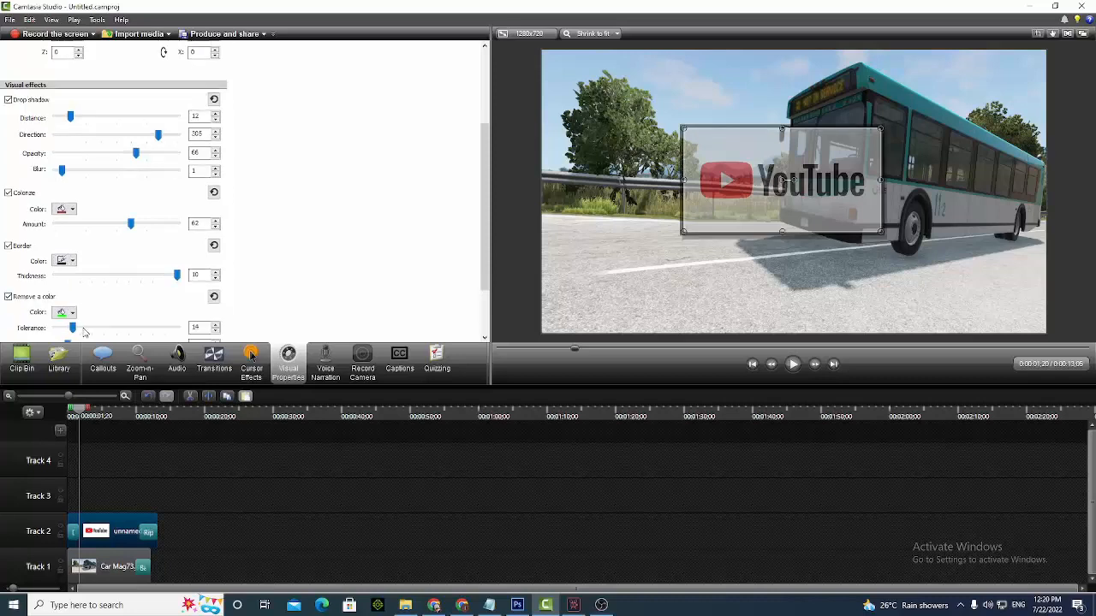
left_click(84, 328)
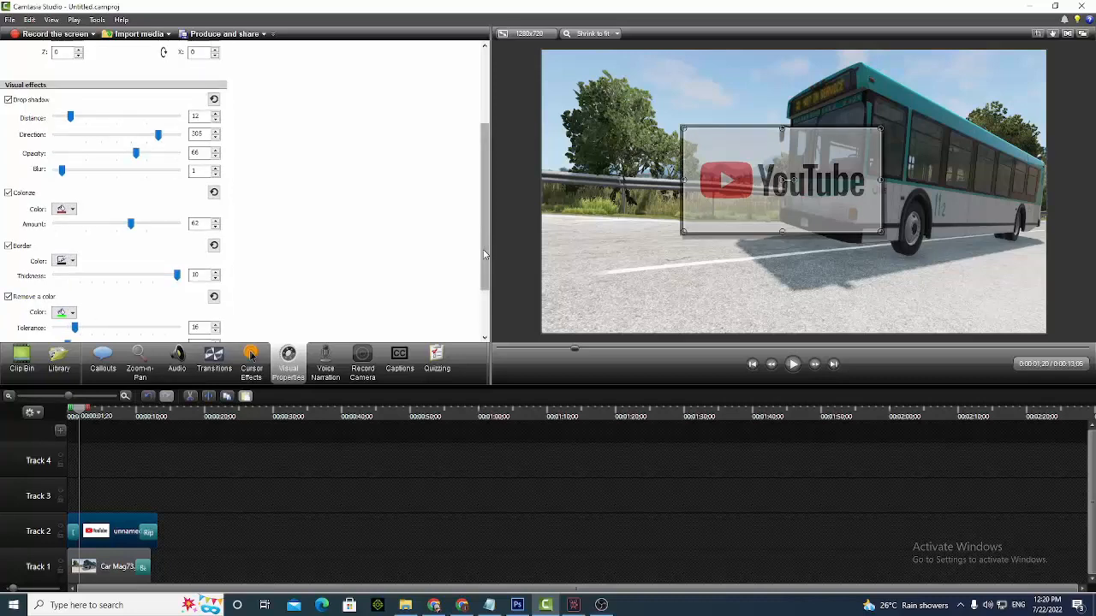
Set the logo's drop shadow opacity to 100 and its border thickness to 8
scroll(487, 253, "down", 3)
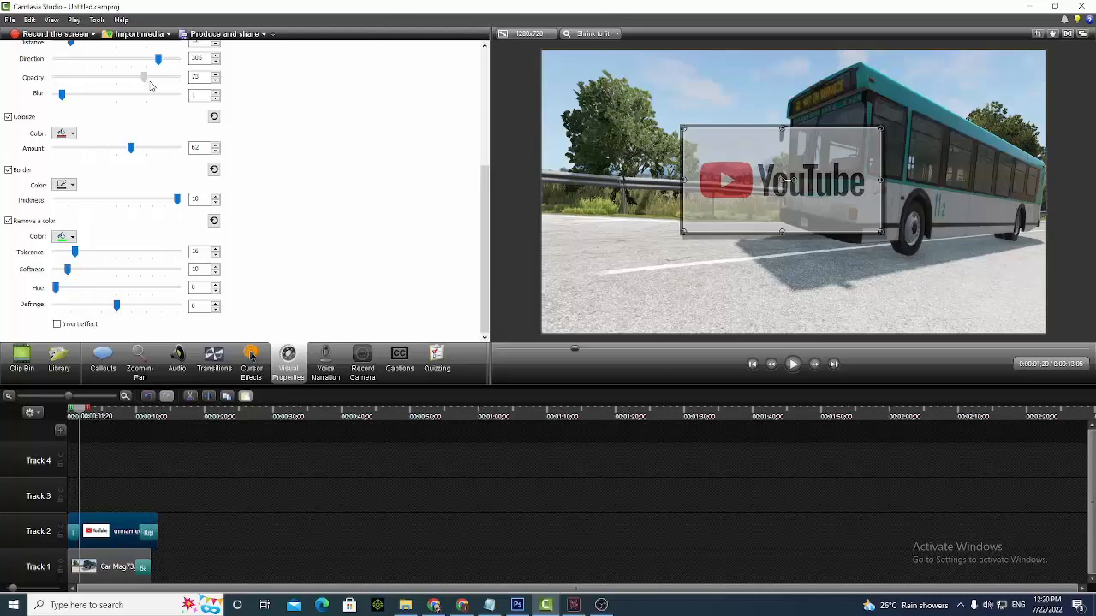
left_click_drag(153, 83, 178, 77)
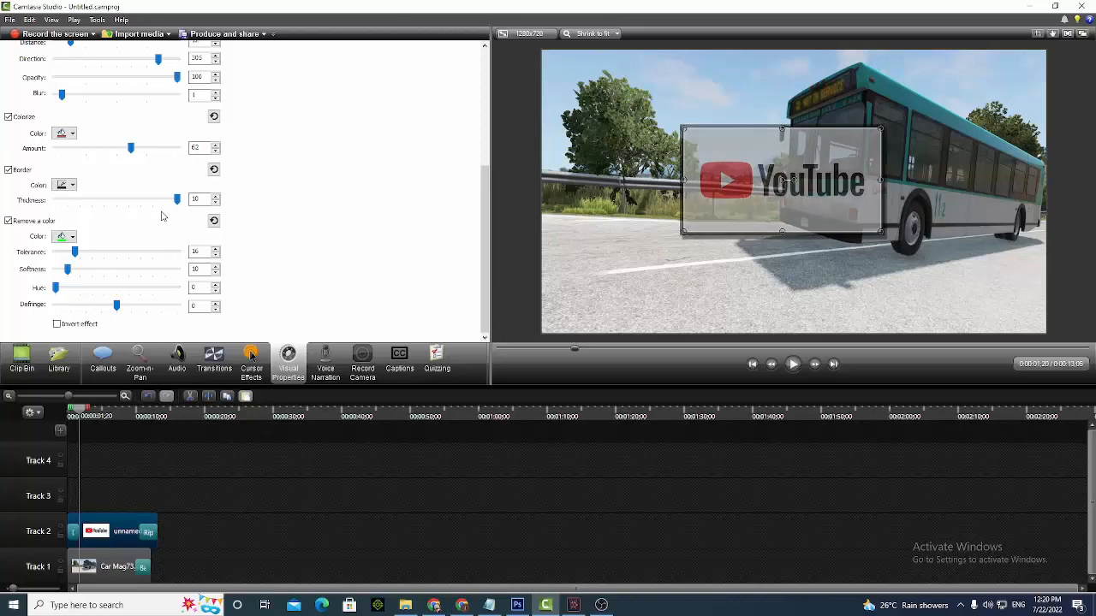
left_click_drag(177, 200, 152, 200)
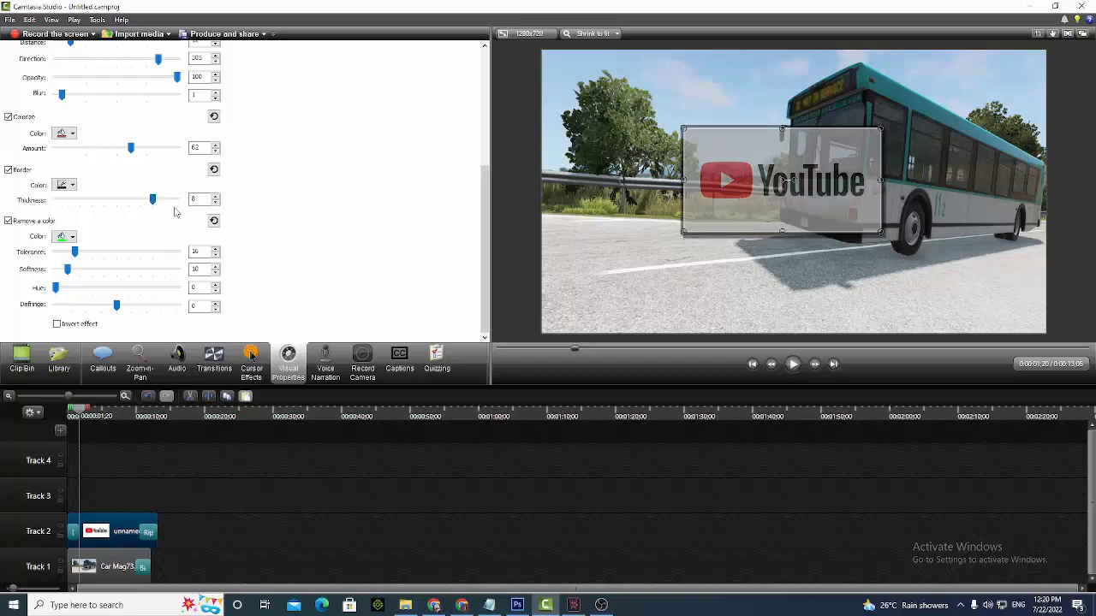
Raise the YouTube logo's general opacity to 100%
left_click_drag(488, 295, 416, 137)
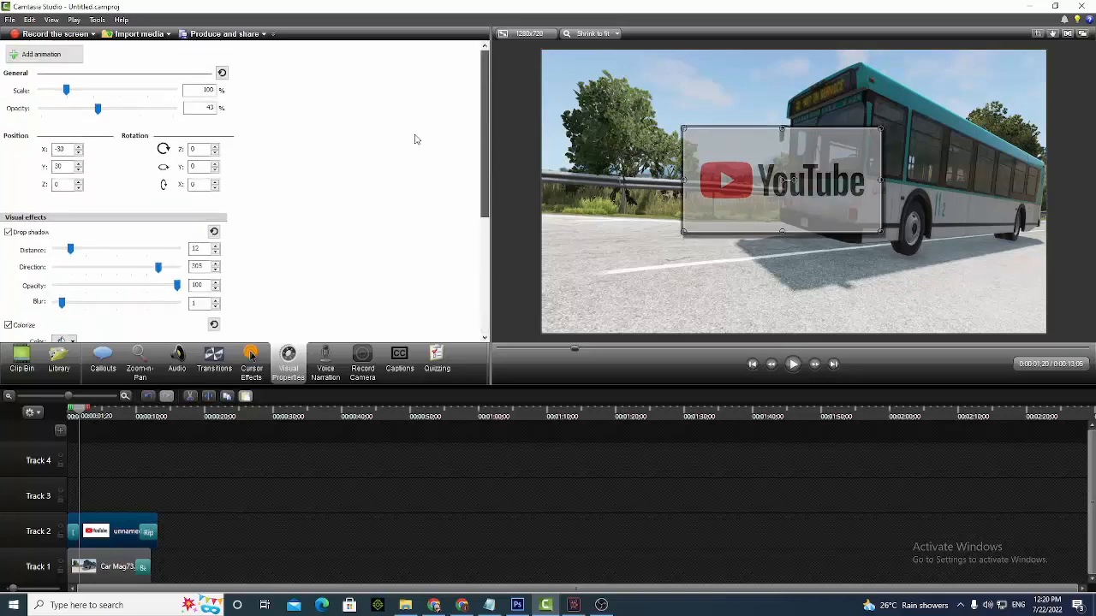
left_click_drag(96, 108, 196, 129)
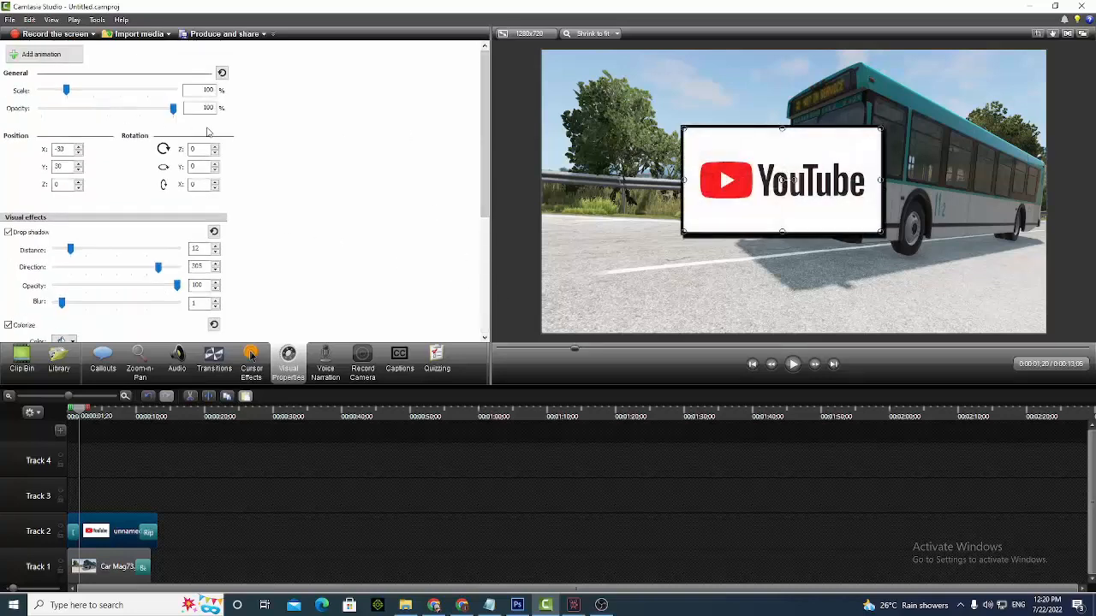
Sample the color to remove from the logo's YouTube lettering, and return the playhead to the start of the timeline
left_click_drag(485, 201, 485, 364)
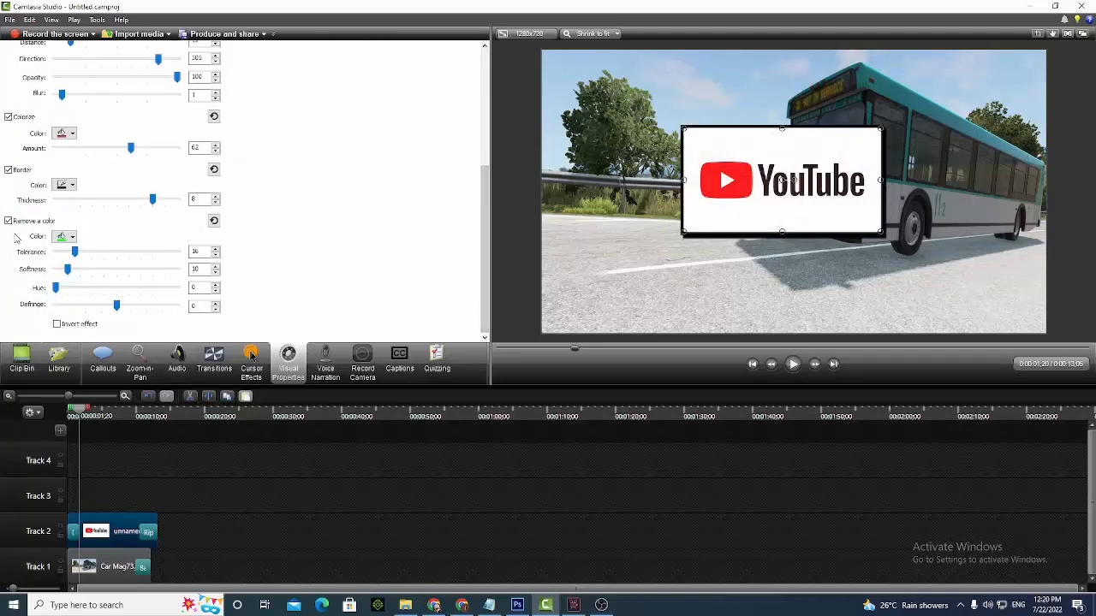
left_click(73, 239)
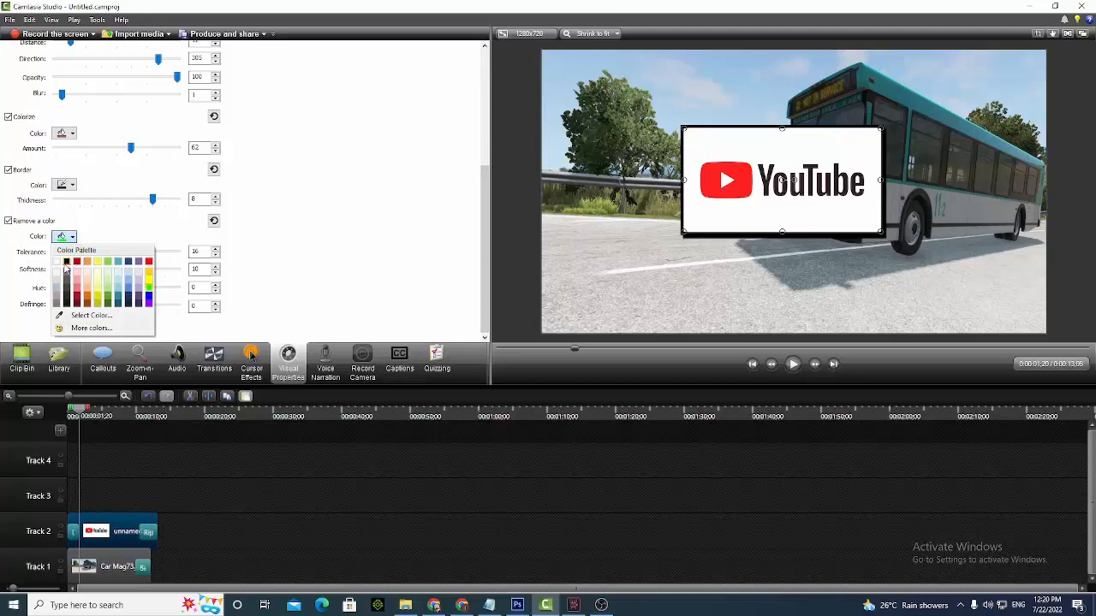
left_click(72, 315)
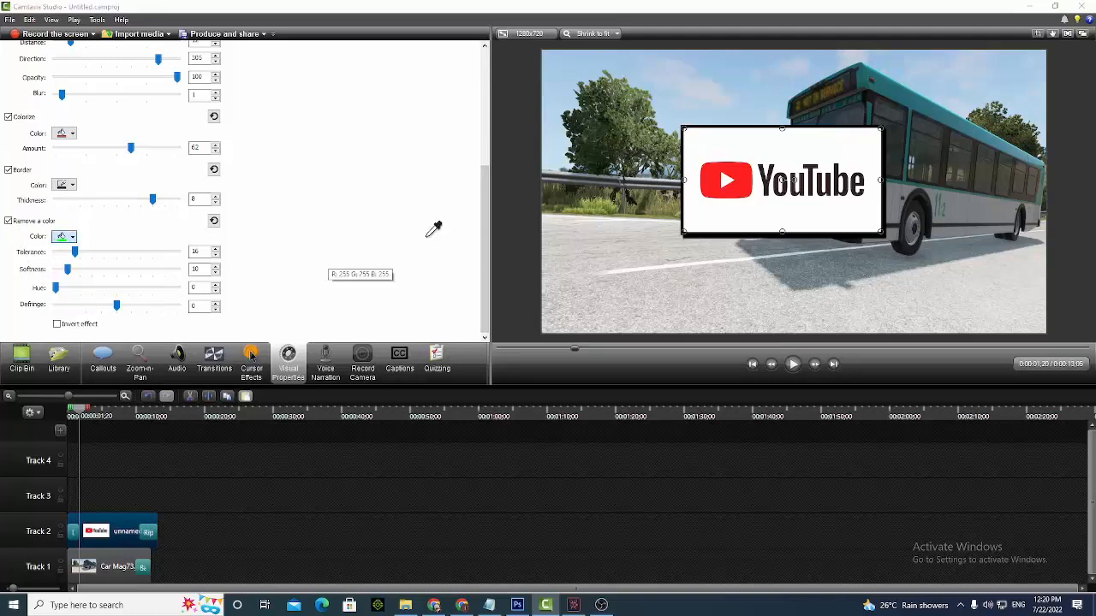
left_click(768, 187)
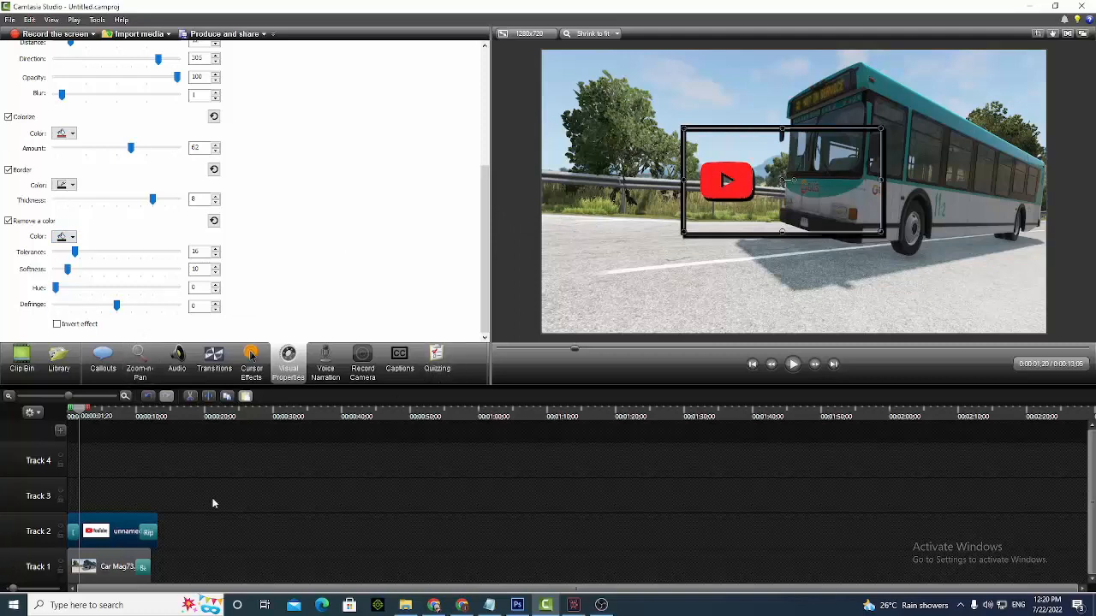
left_click_drag(76, 417, 4, 398)
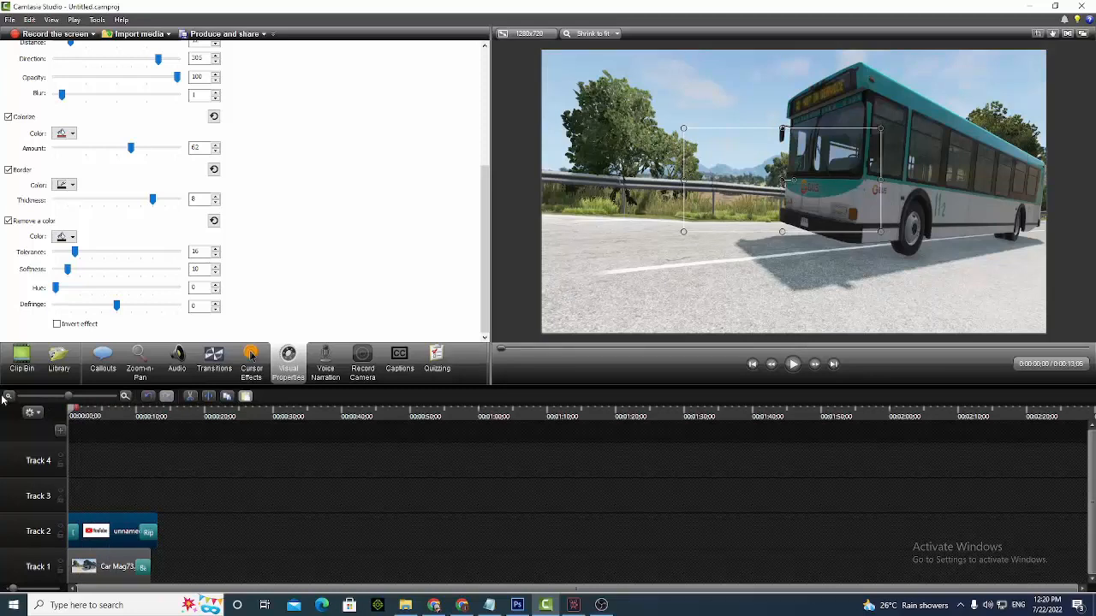